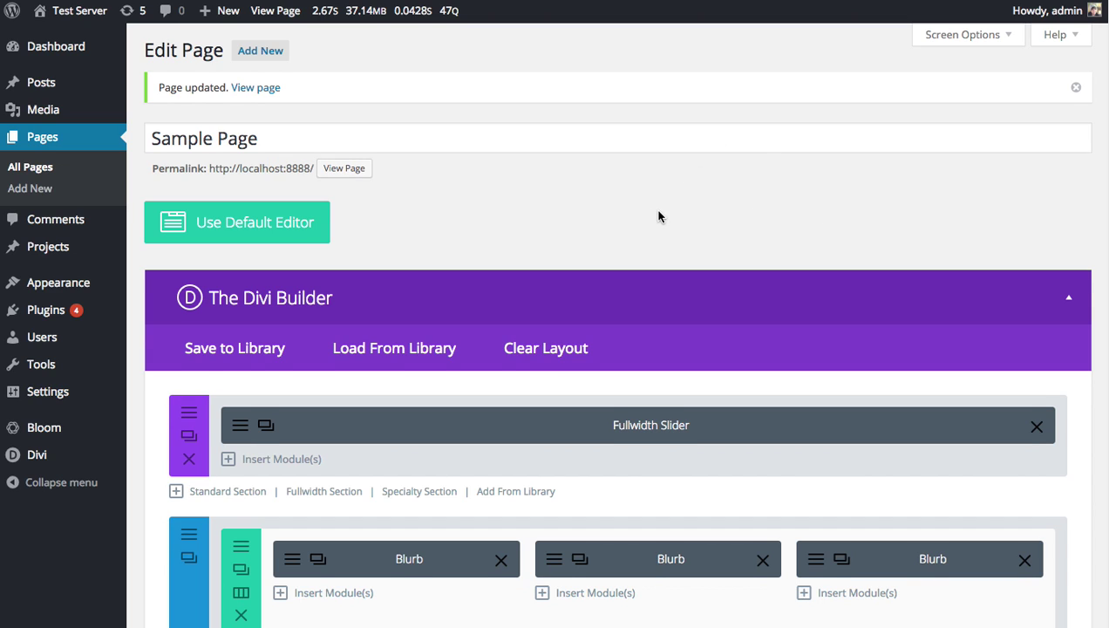
Step: Look through the Sample Page's builder layout, from the Fullwidth Slider down to the final Call To Action section and page settings
scroll(658, 216, down, 2)
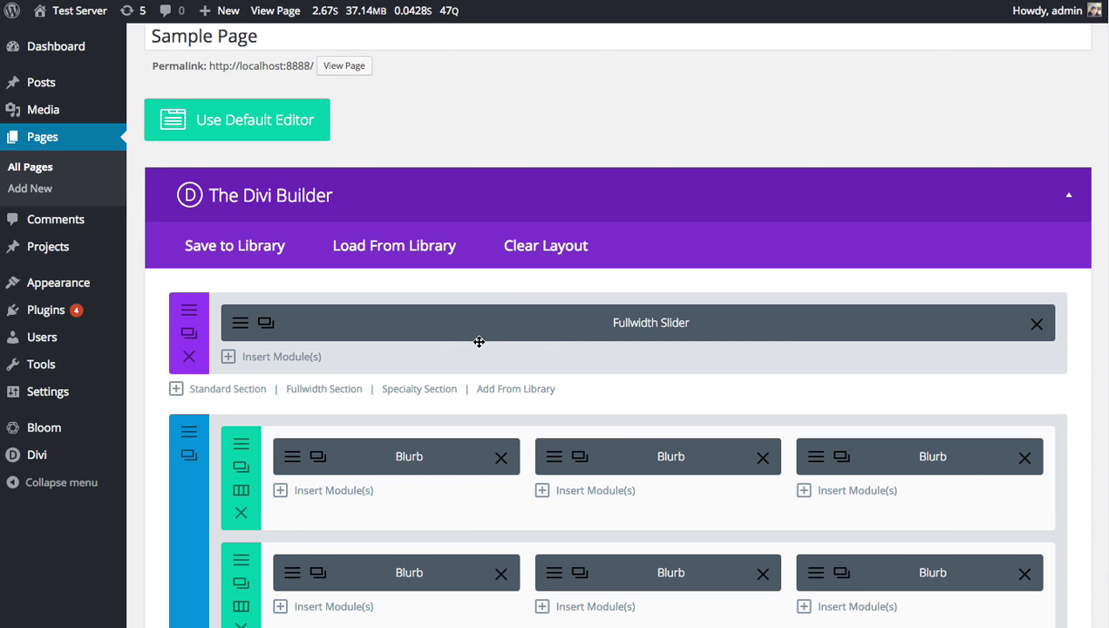
scroll(503, 362, down, 7)
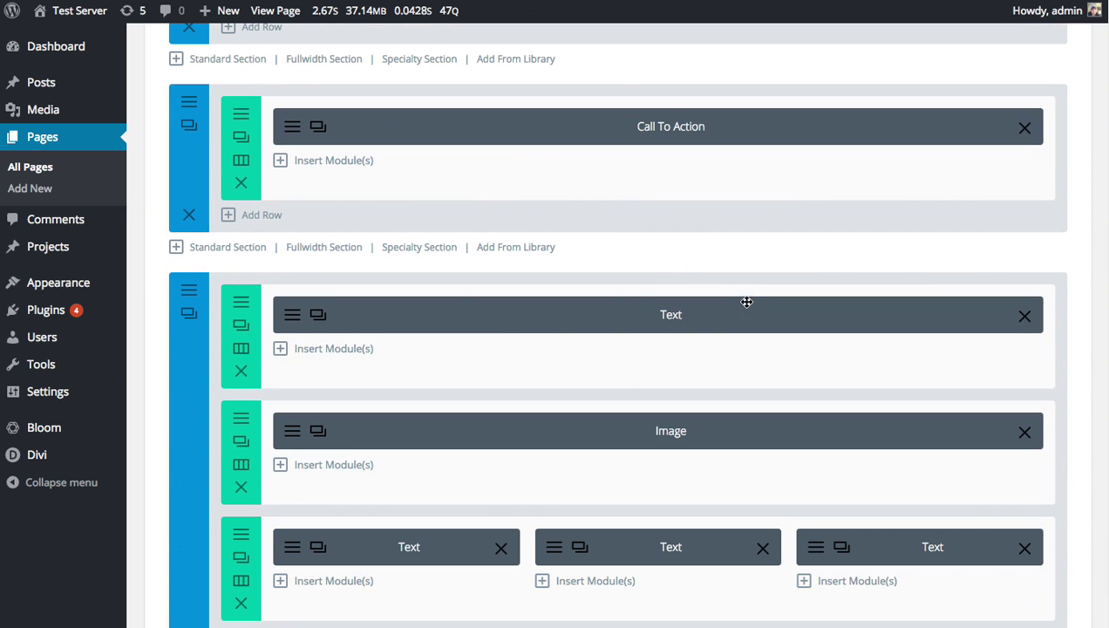
scroll(942, 204, down, 15)
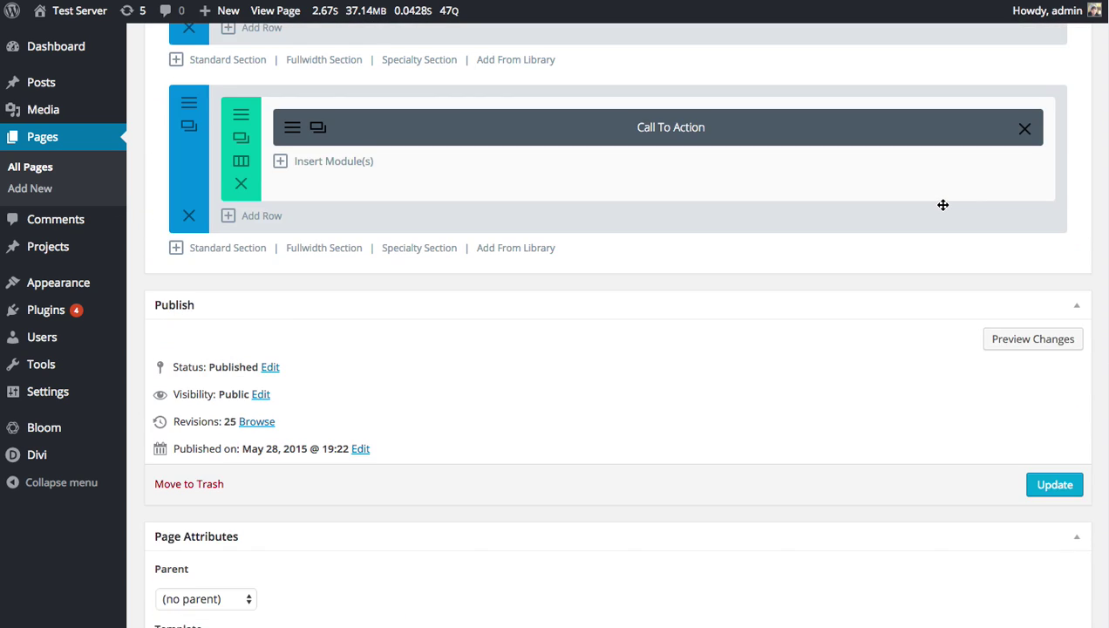
scroll(942, 205, up, 6)
scroll(946, 207, down, 4)
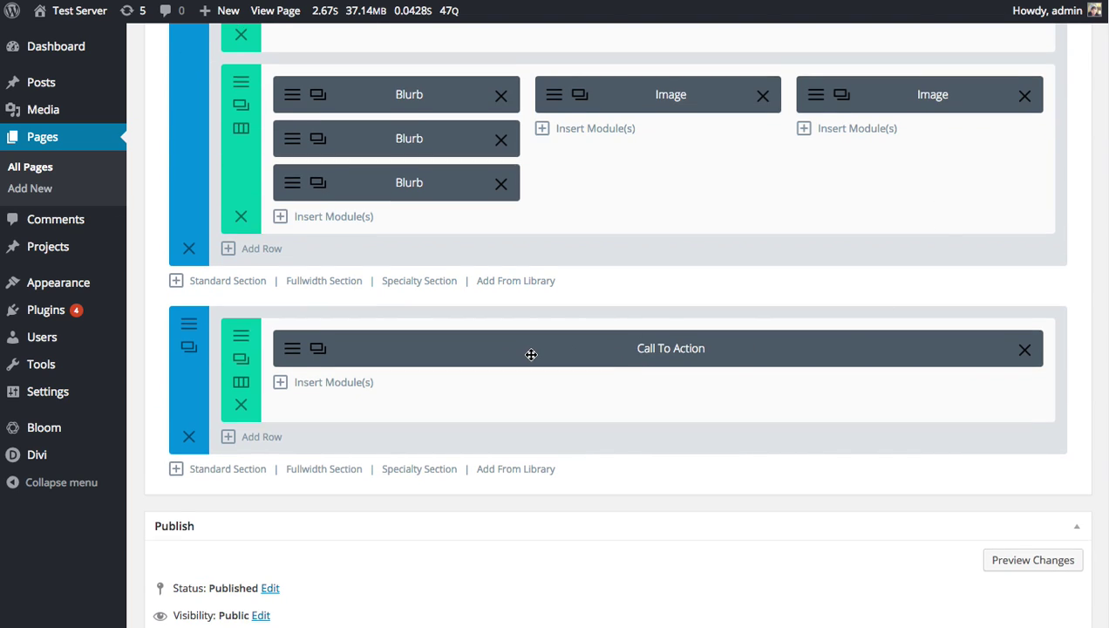
scroll(531, 354, up, 15)
scroll(843, 426, down, 20)
scroll(964, 446, up, 7)
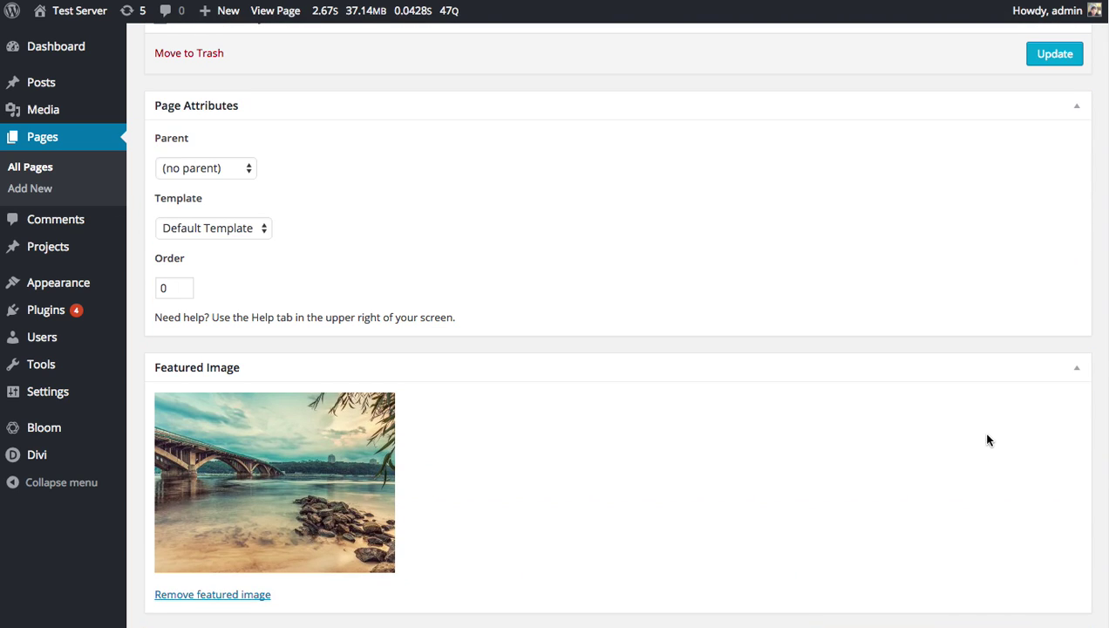
Step: Update the Sample Page to save its current layout
scroll(988, 441, up, 1)
click(1052, 80)
scroll(728, 225, up, 5)
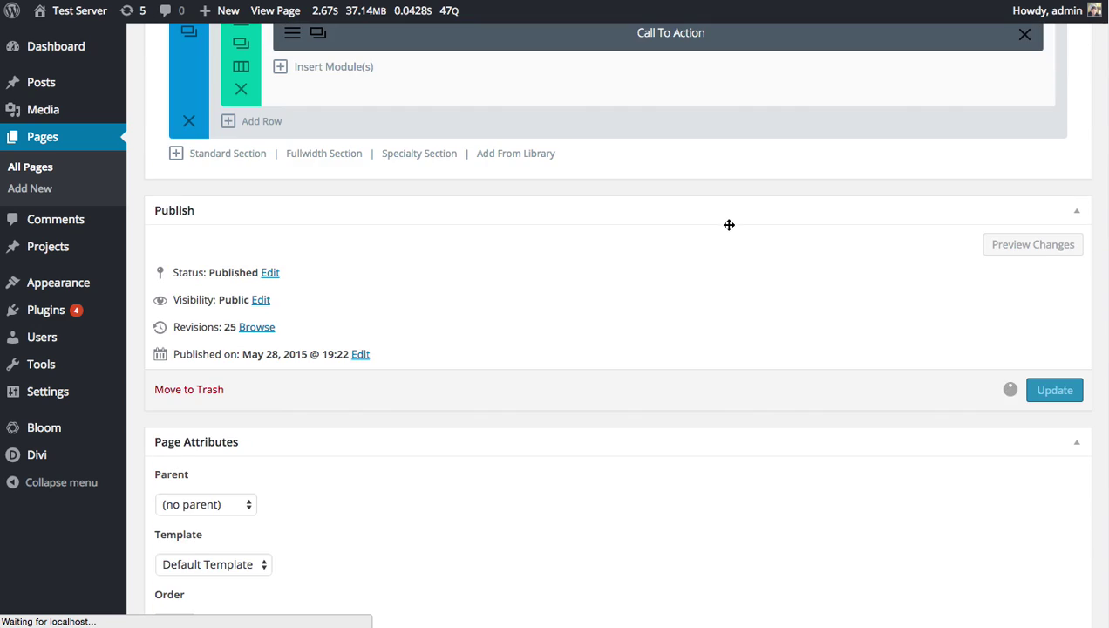
scroll(729, 224, up, 4)
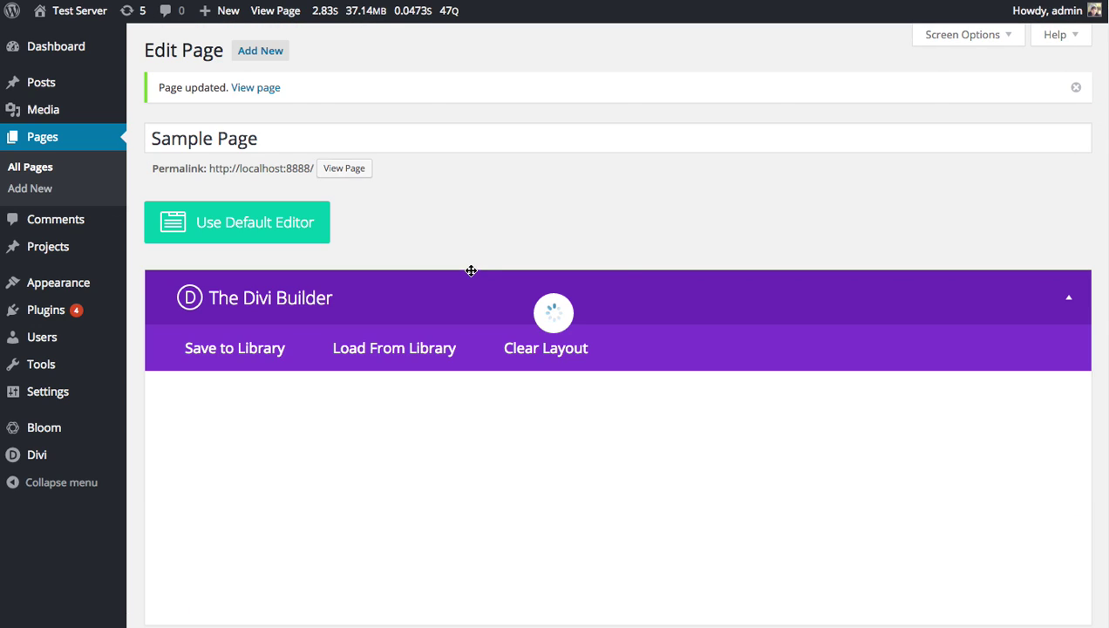
Step: View the live Sample Page down to the closing call-to-action section, and return to the page editor
mouse_move(64, 13)
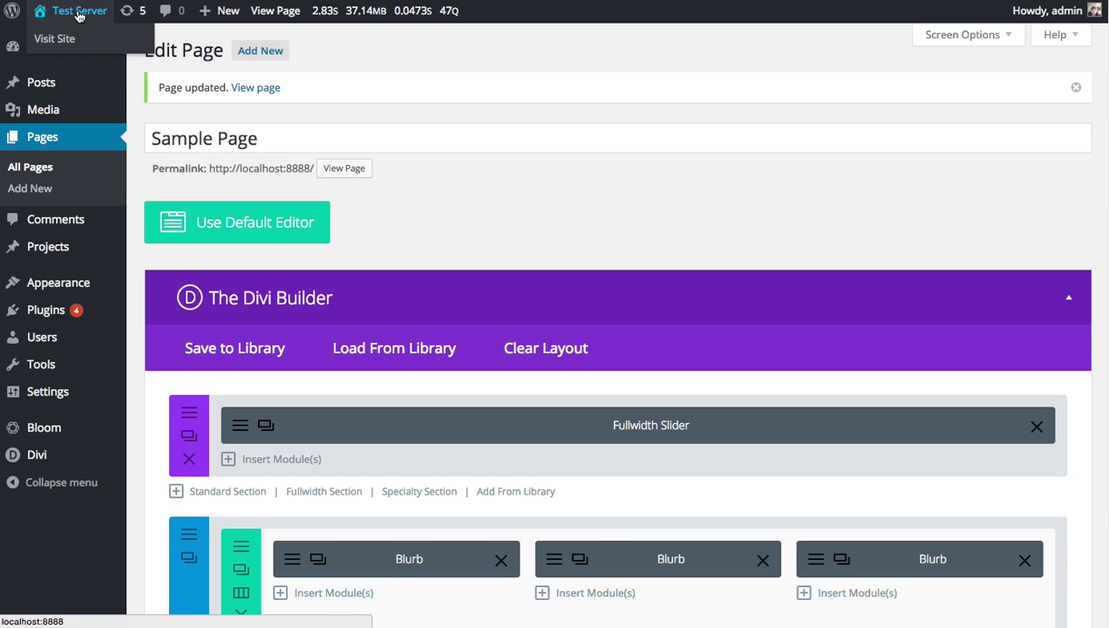
click(357, 173)
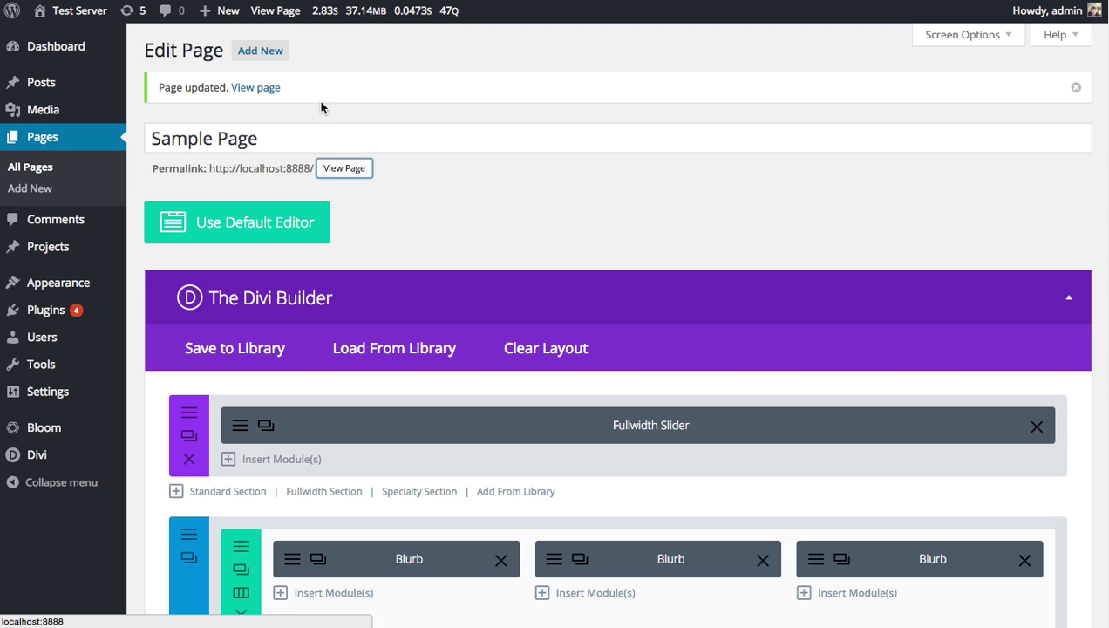
scroll(781, 226, down, 20)
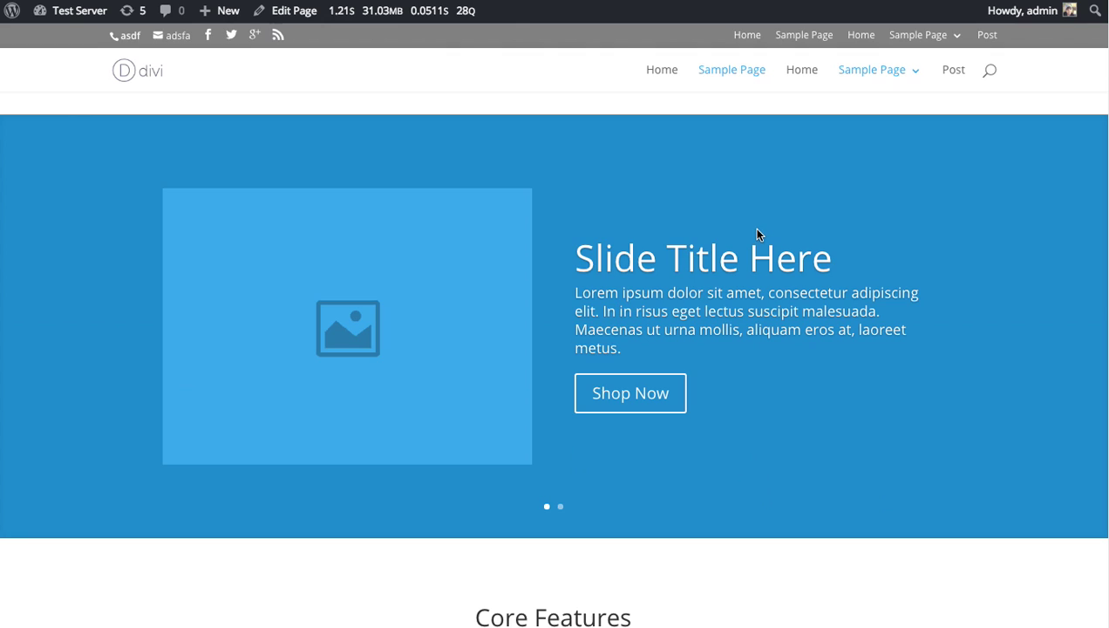
scroll(764, 240, down, 7)
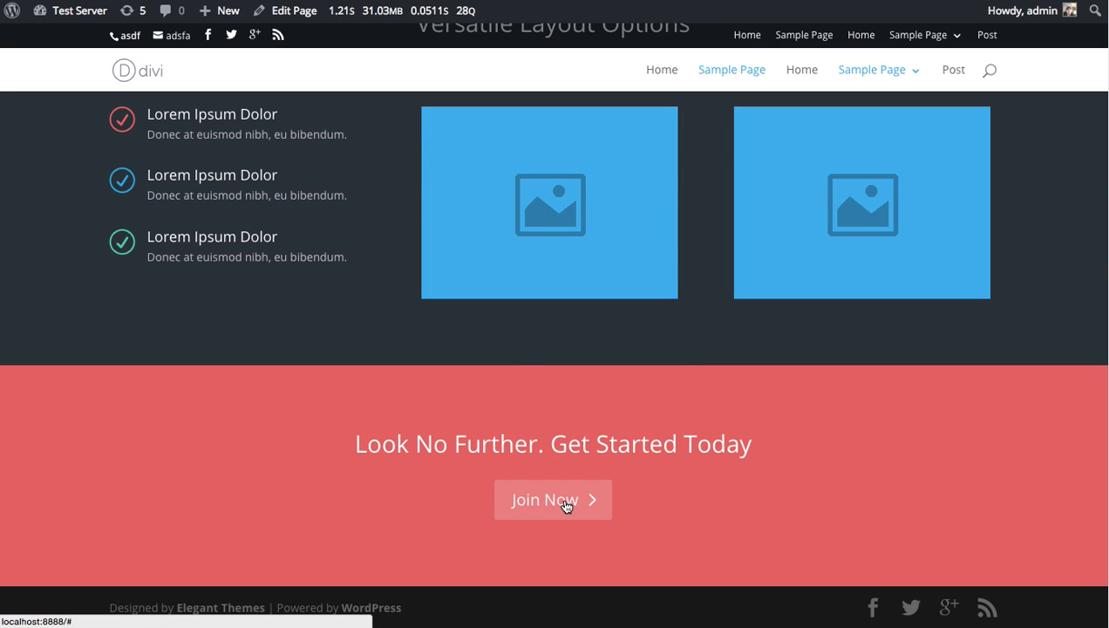
key(super+bracketleft)
Step: Save the final Call To Action section to the library as a global item with the template name "Global CTA"
scroll(624, 215, down, 15)
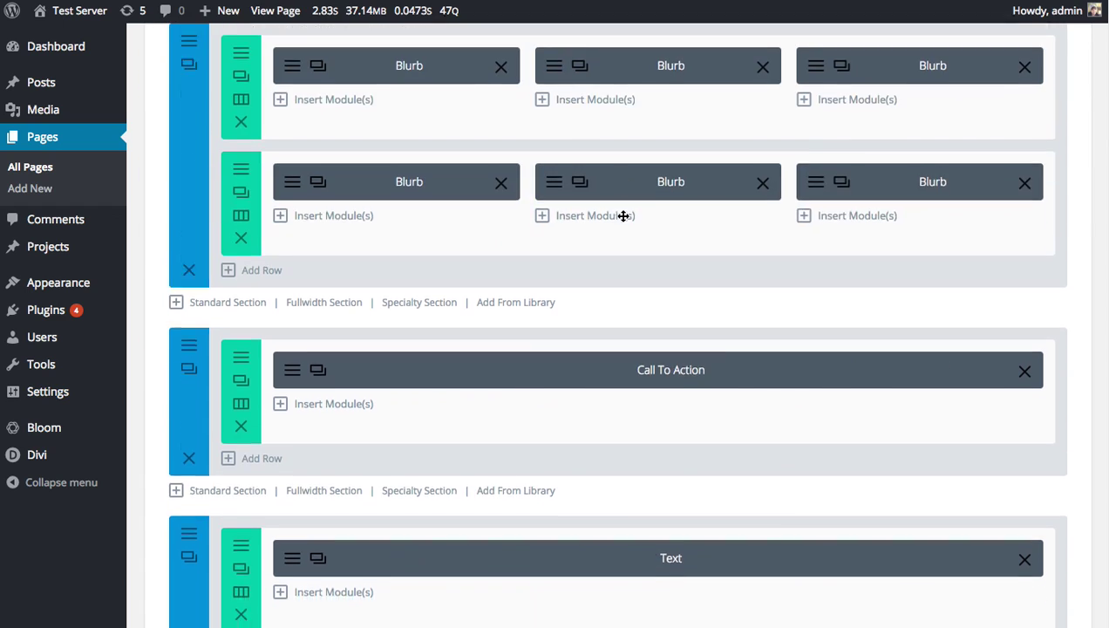
scroll(629, 217, up, 2)
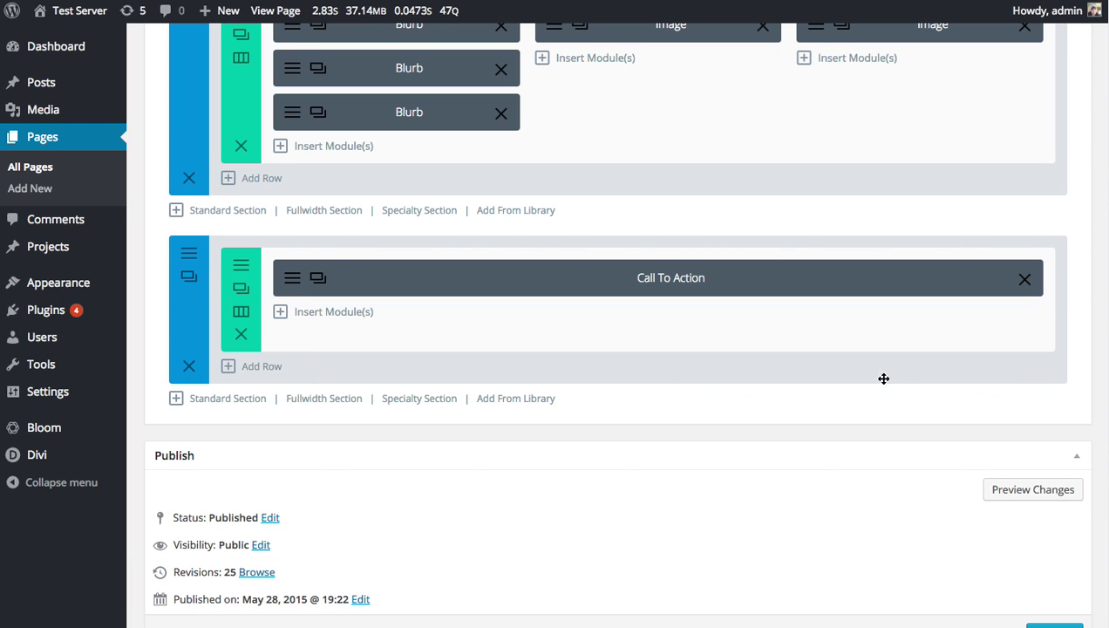
click(189, 262)
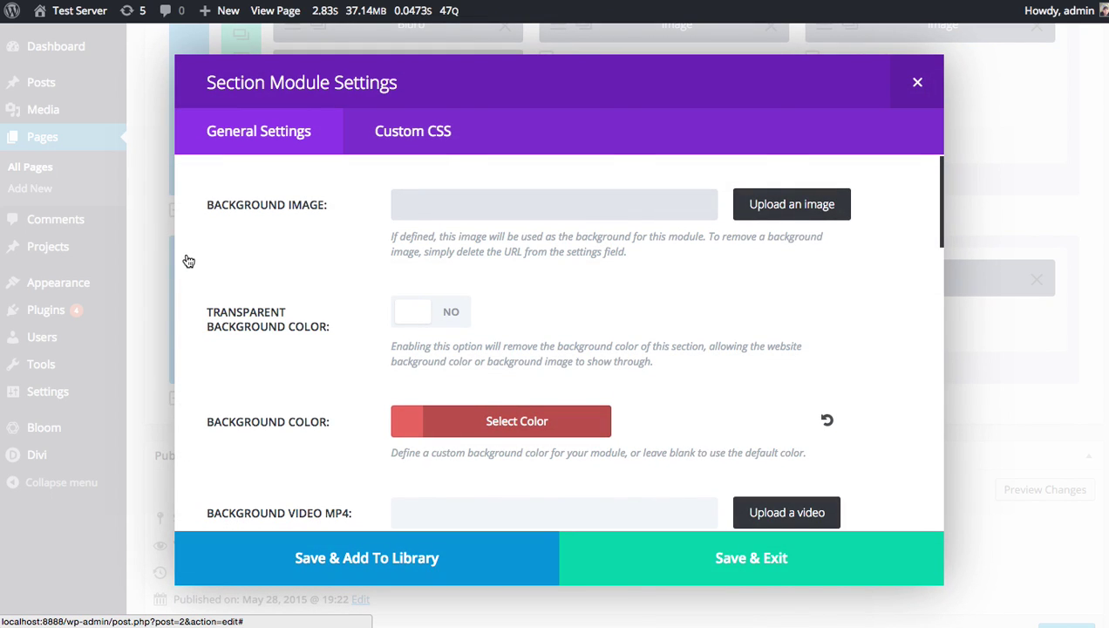
click(367, 554)
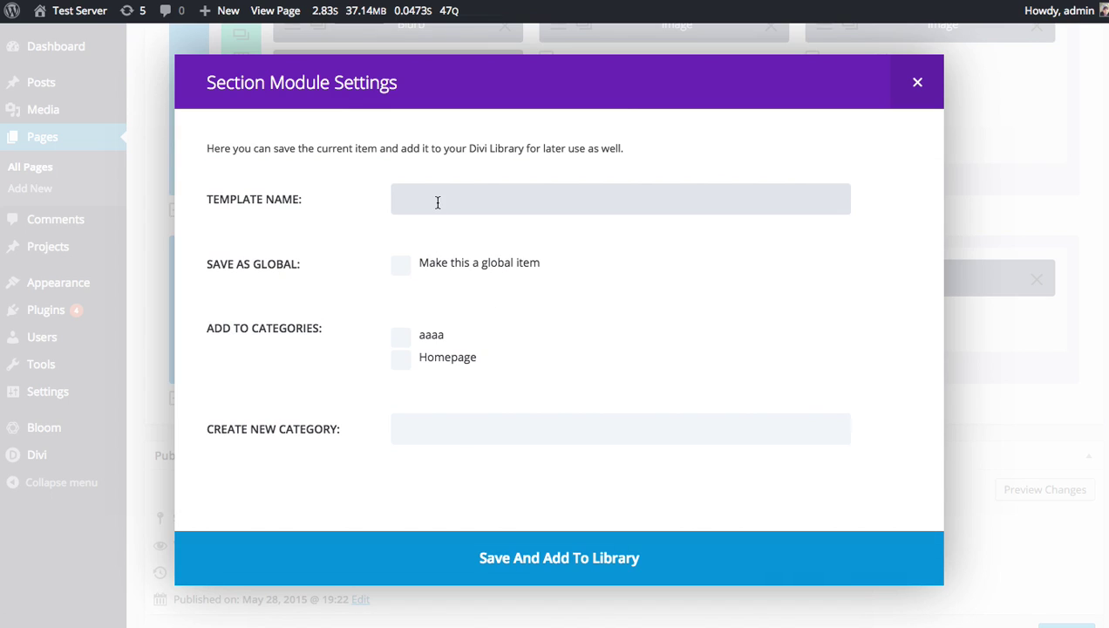
click(437, 202)
text(Global CTA)
click(404, 267)
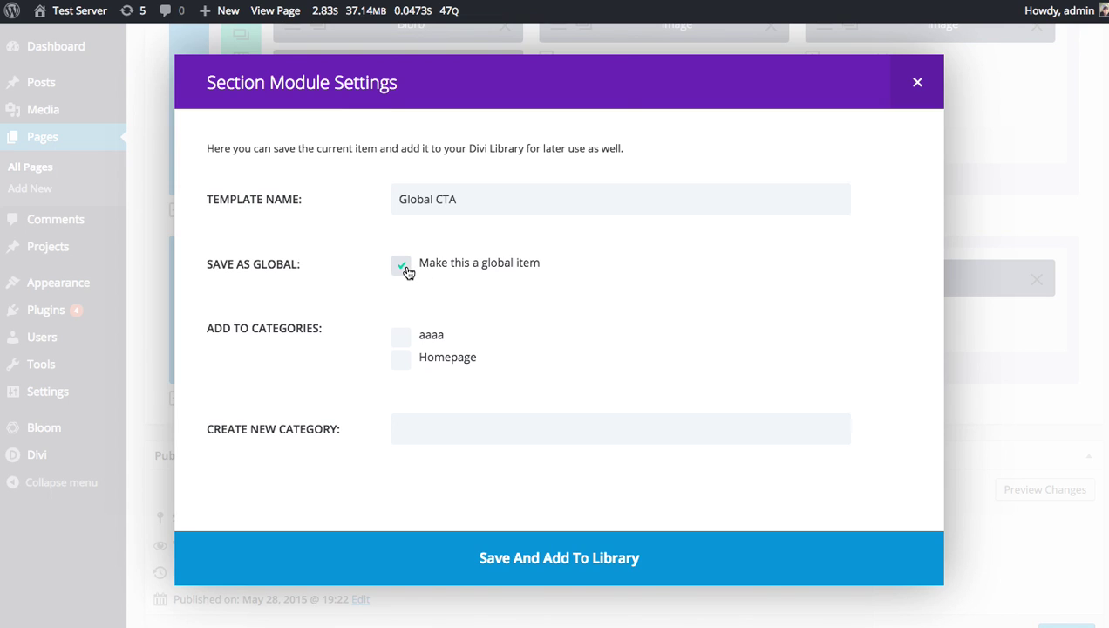
click(597, 542)
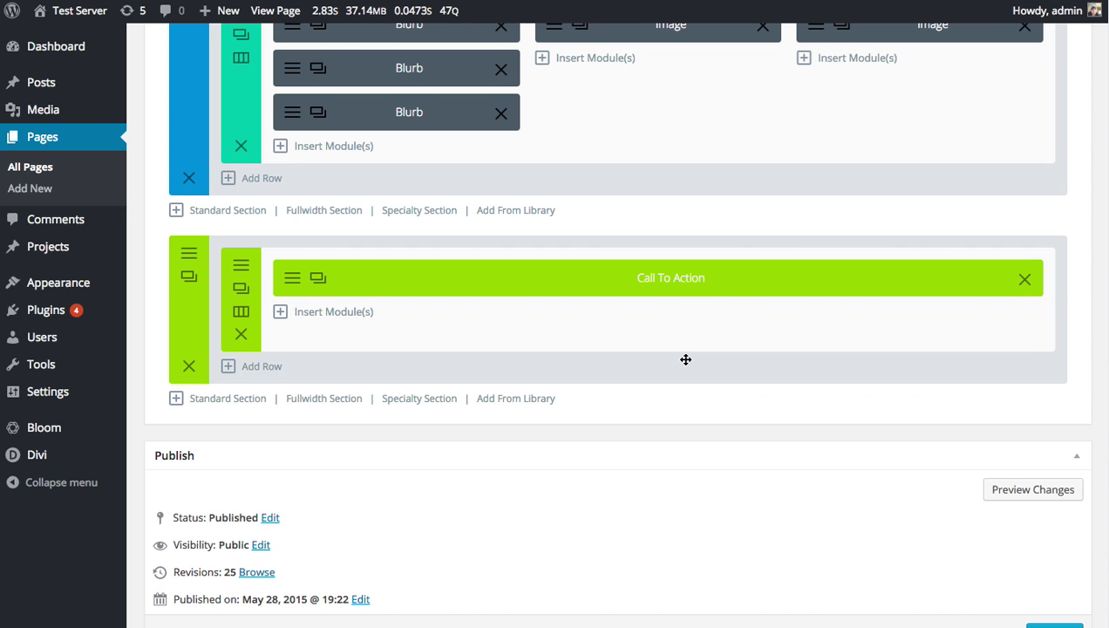
Step: Inspect the general and custom CSS settings of the global Call To Action section, and close them without changes
click(189, 258)
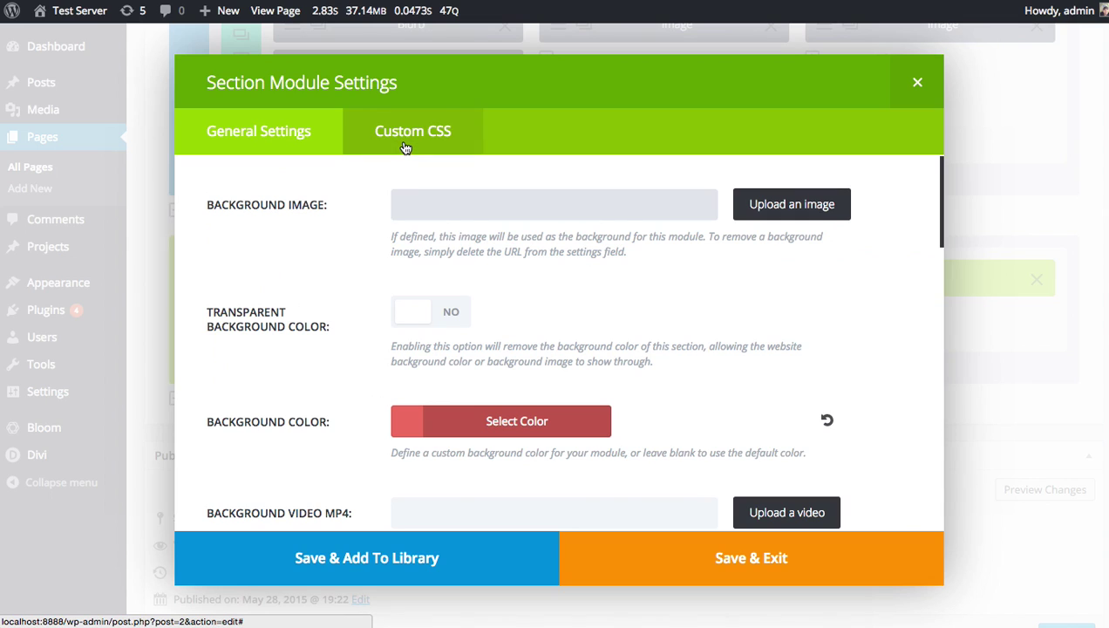
click(405, 148)
click(250, 132)
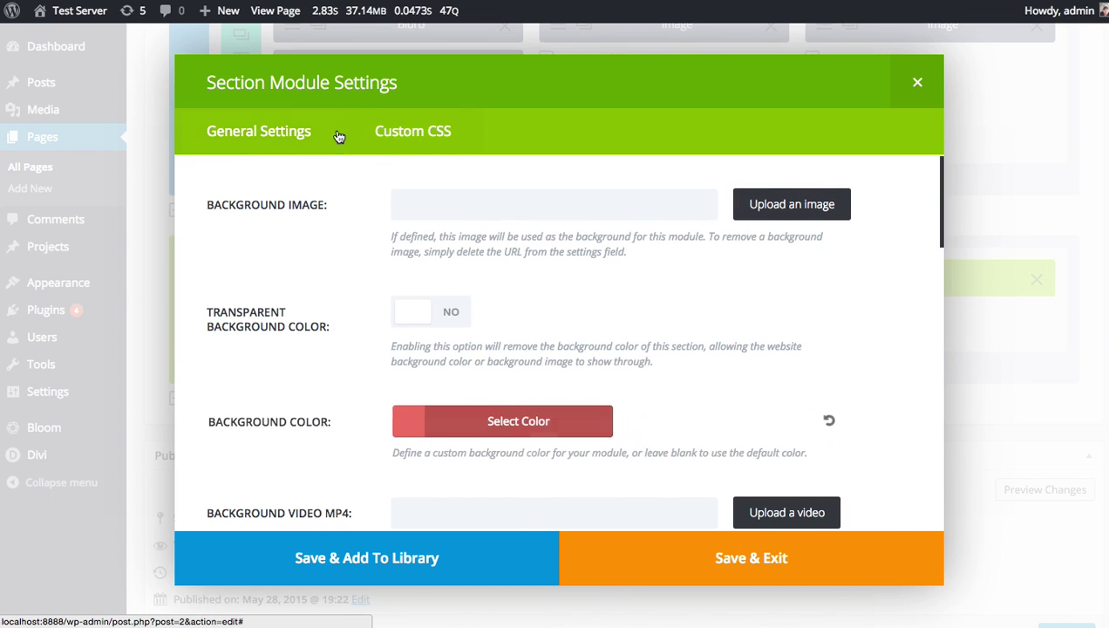
click(916, 84)
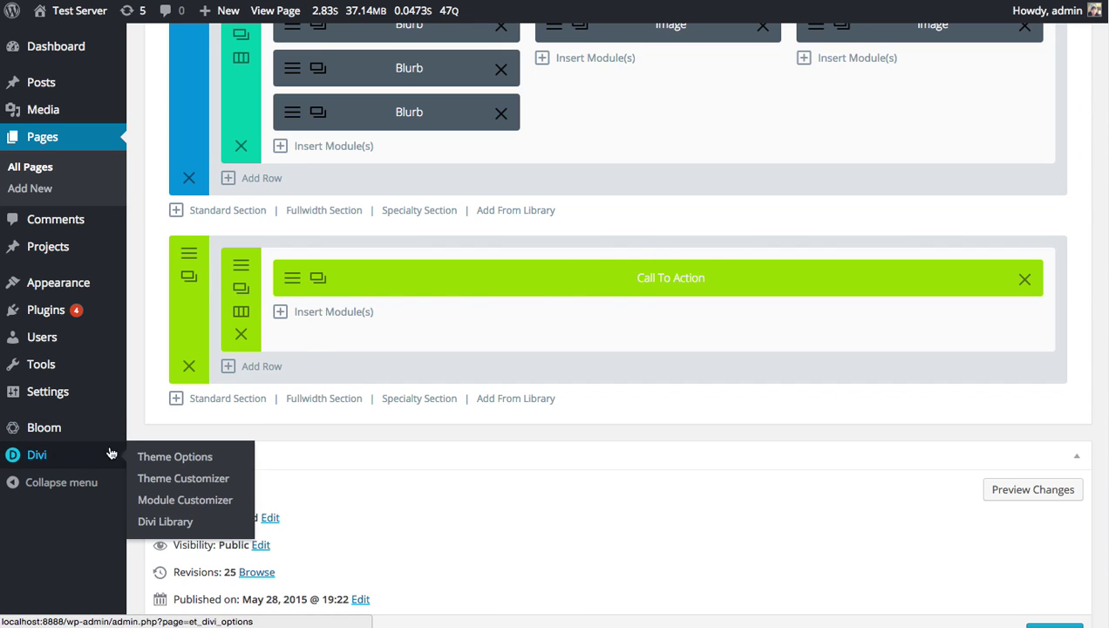
Step: Update the Sample Page with the global Call To Action section
scroll(959, 444, down, 1)
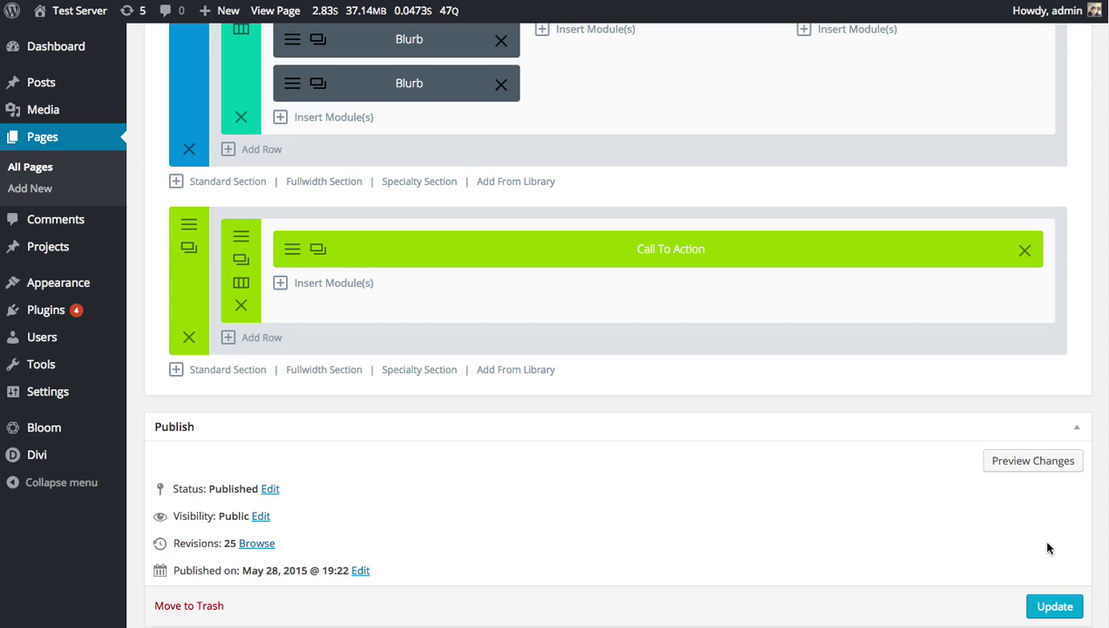
click(1056, 605)
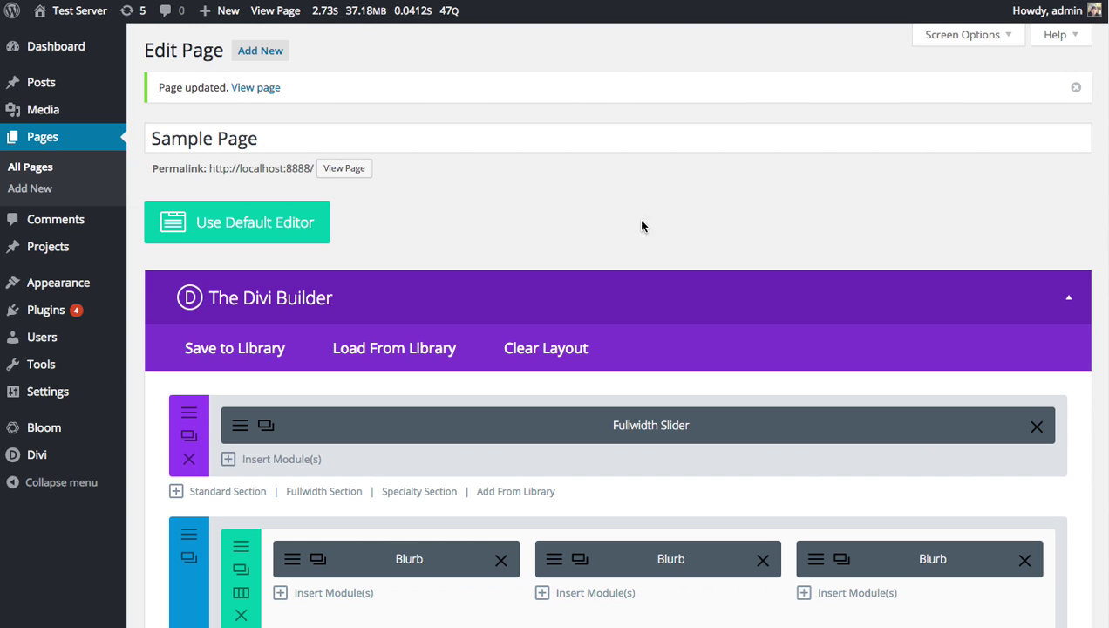
mouse_move(91, 27)
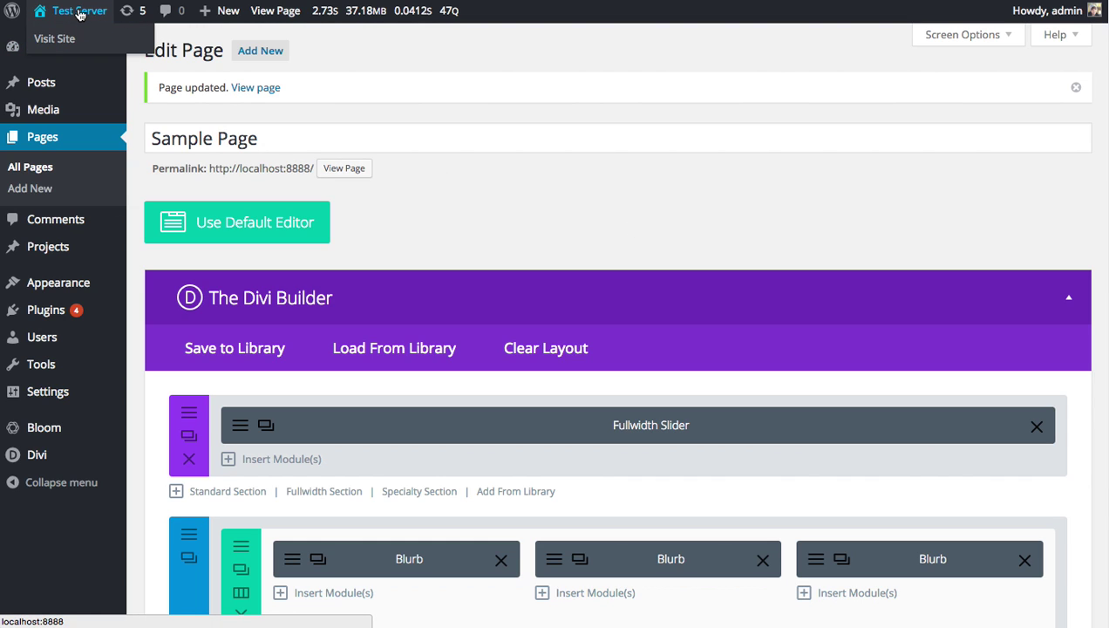
scroll(379, 156, down, 3)
scroll(379, 156, down, 15)
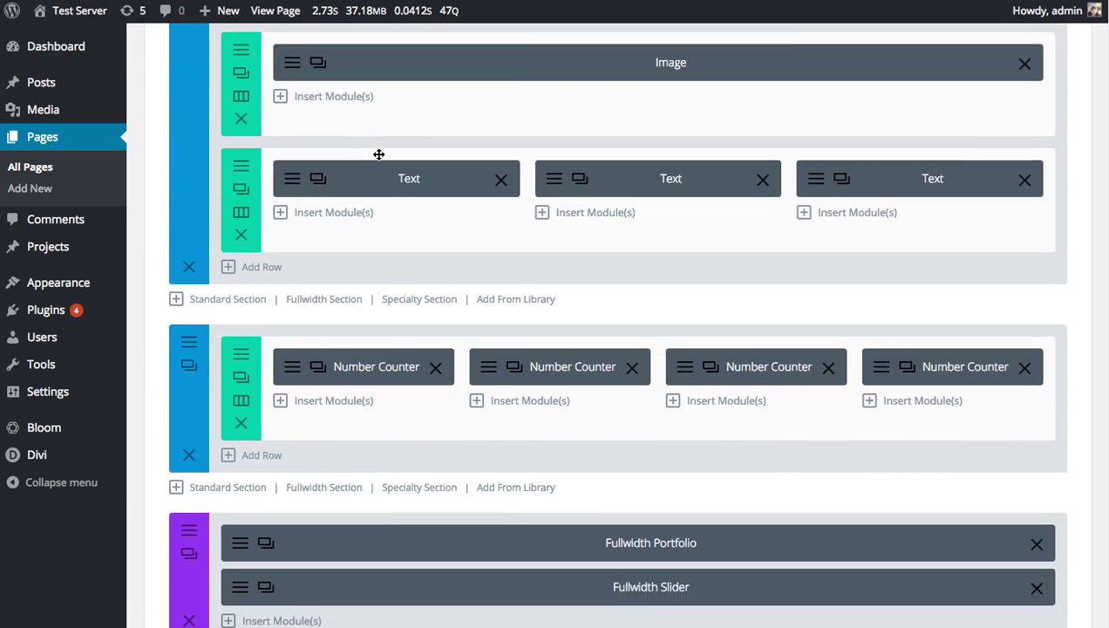
scroll(317, 257, up, 20)
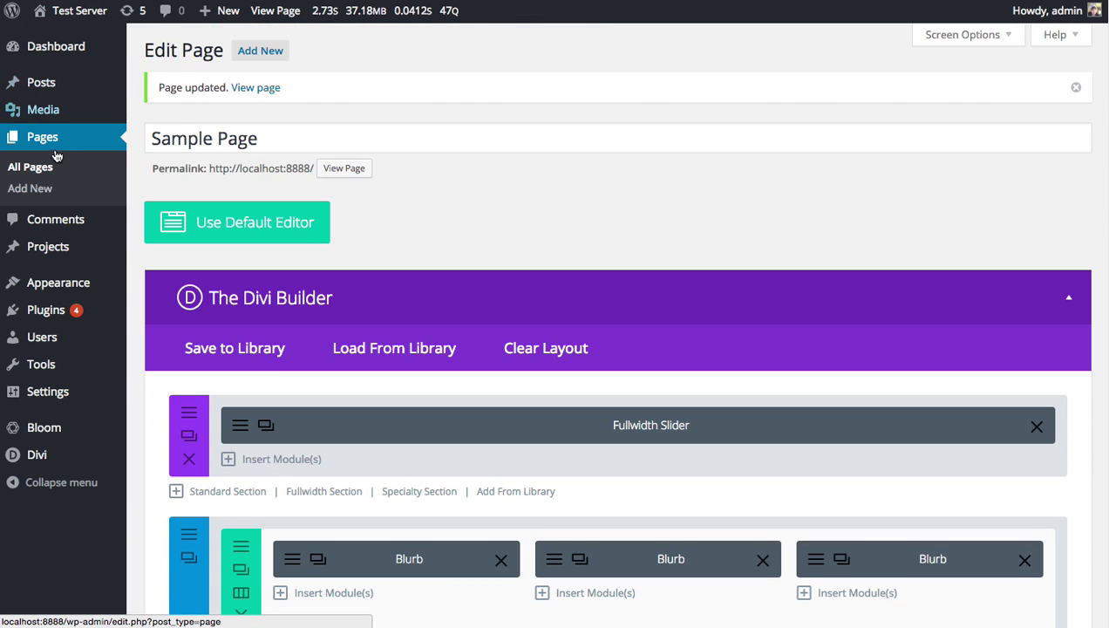
Step: Create a new page titled "Test Page Two"
click(104, 142)
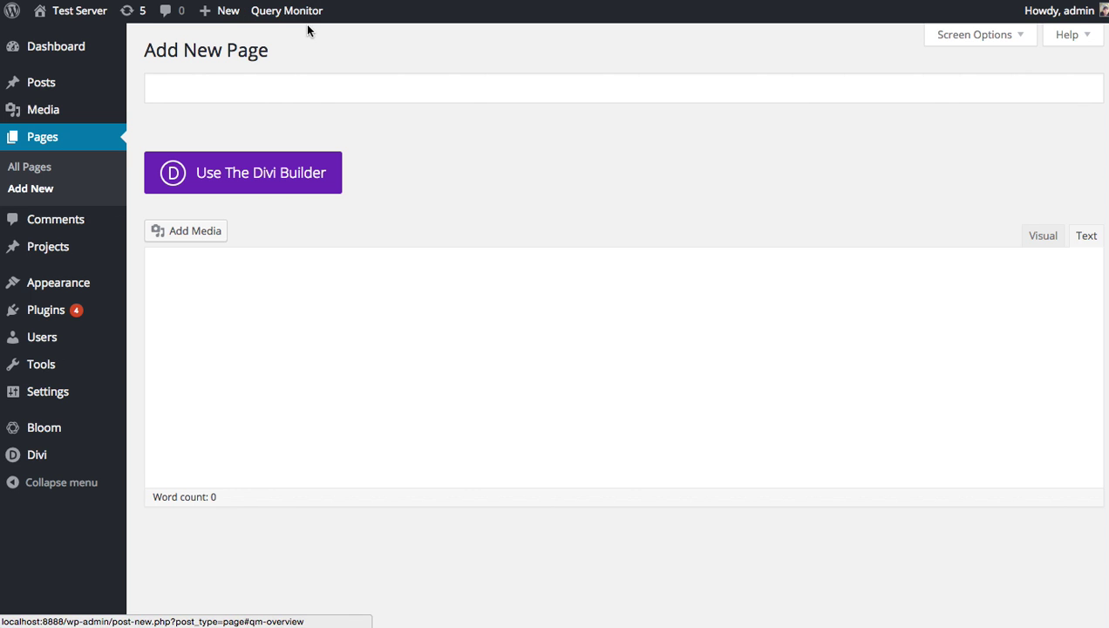
click(237, 87)
text(Test)
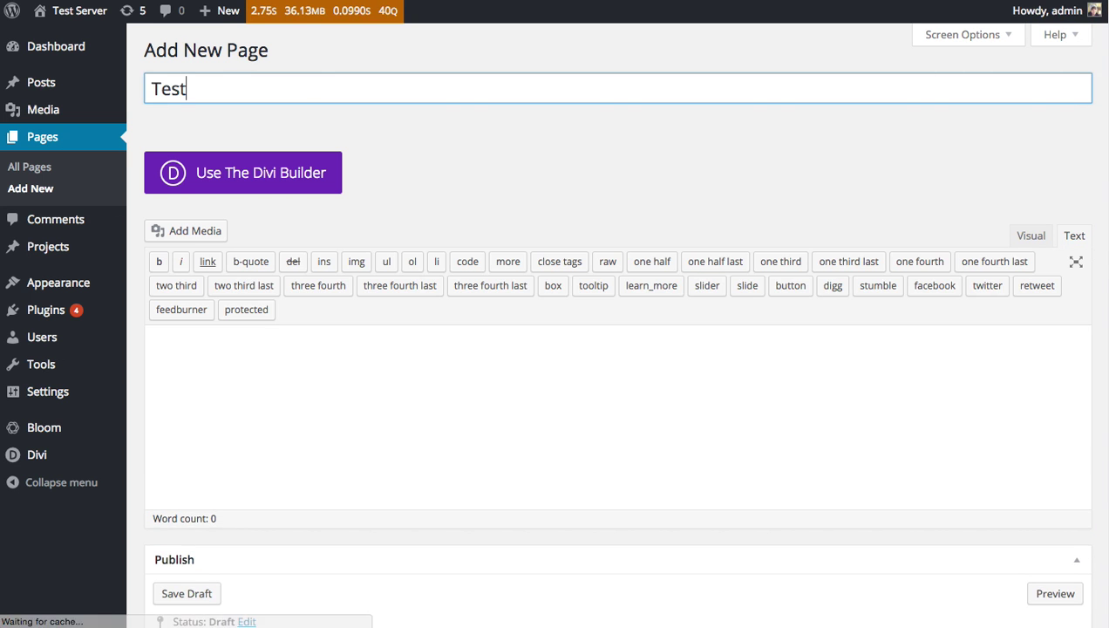
text( Page Two)
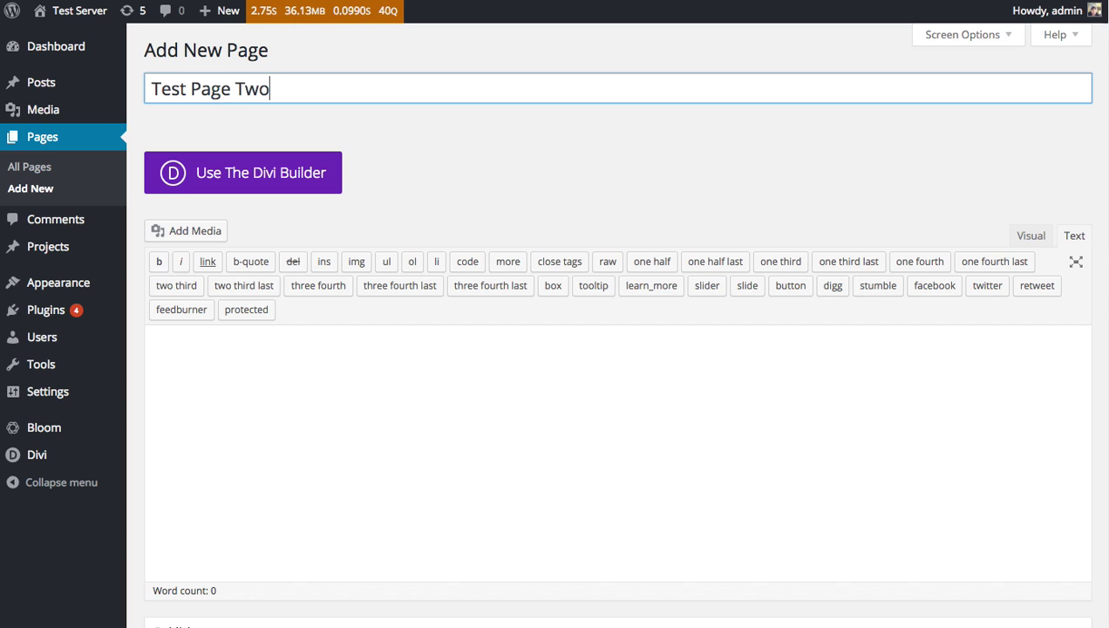
Step: Enable the Divi Builder on the new page and load the predefined Homepage Company layout, replacing existing content
click(241, 172)
click(384, 294)
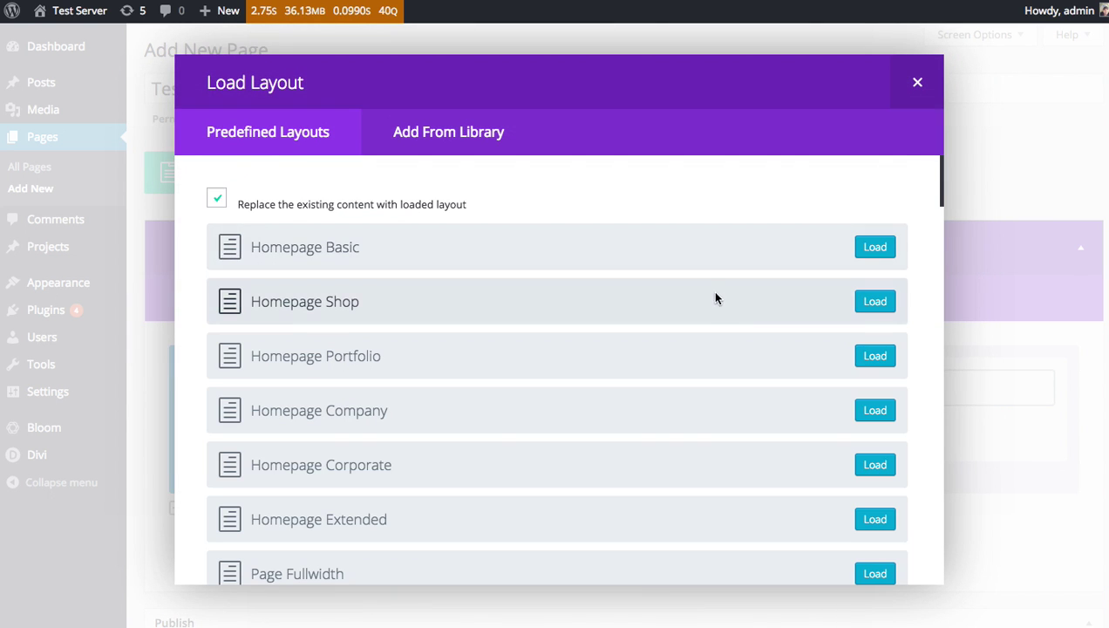
click(871, 408)
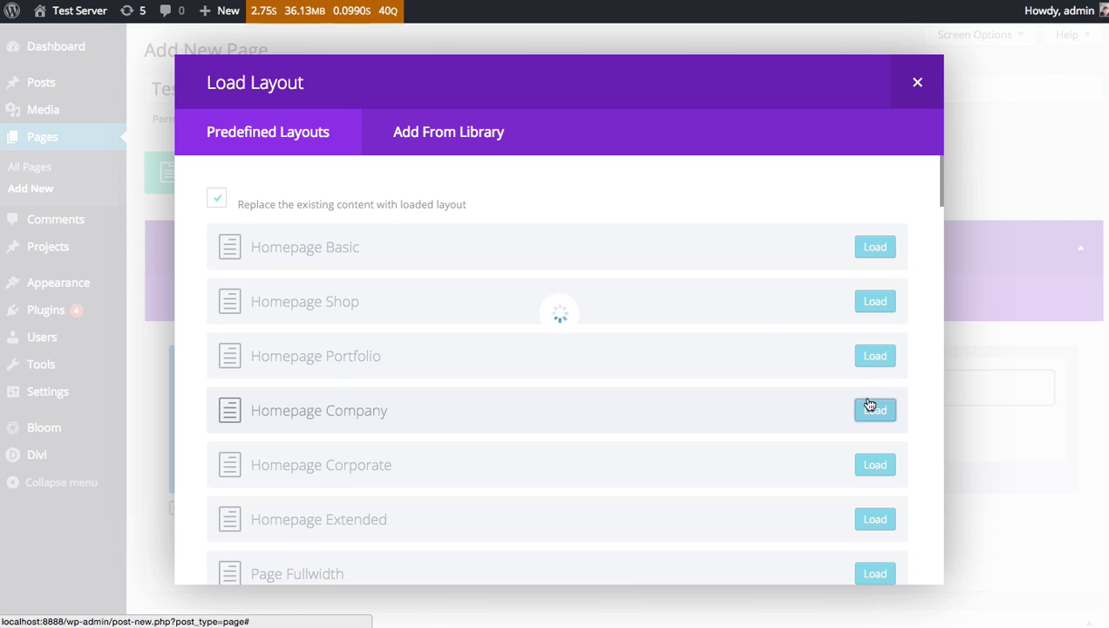
Step: Add the Global CTA section from the library below the Contact Form section at the end of the layout
scroll(864, 450, down, 20)
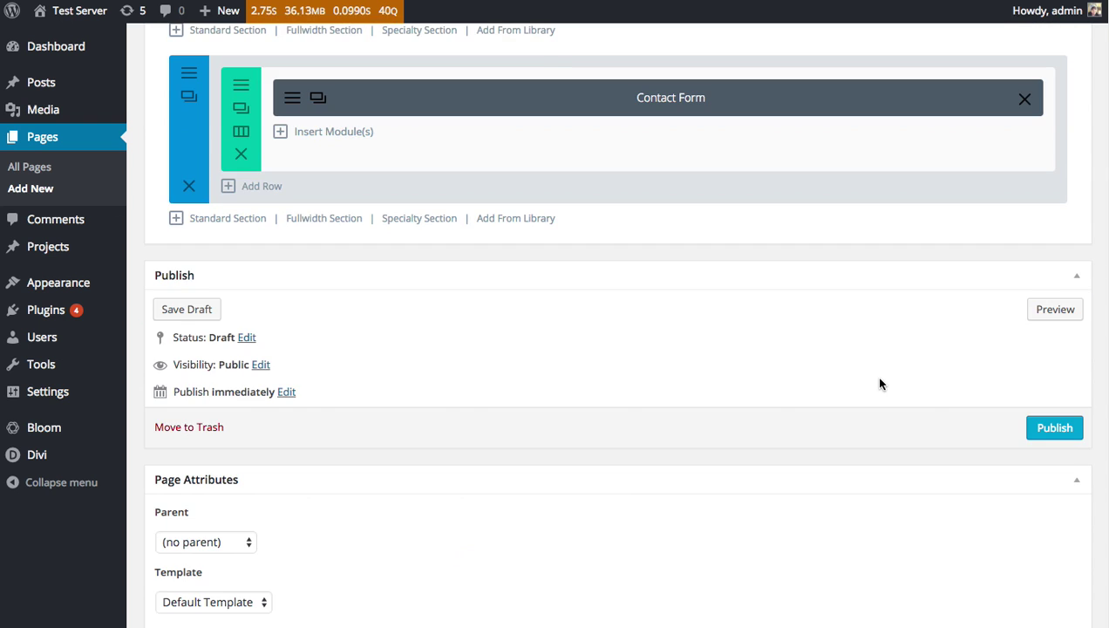
scroll(882, 384, up, 3)
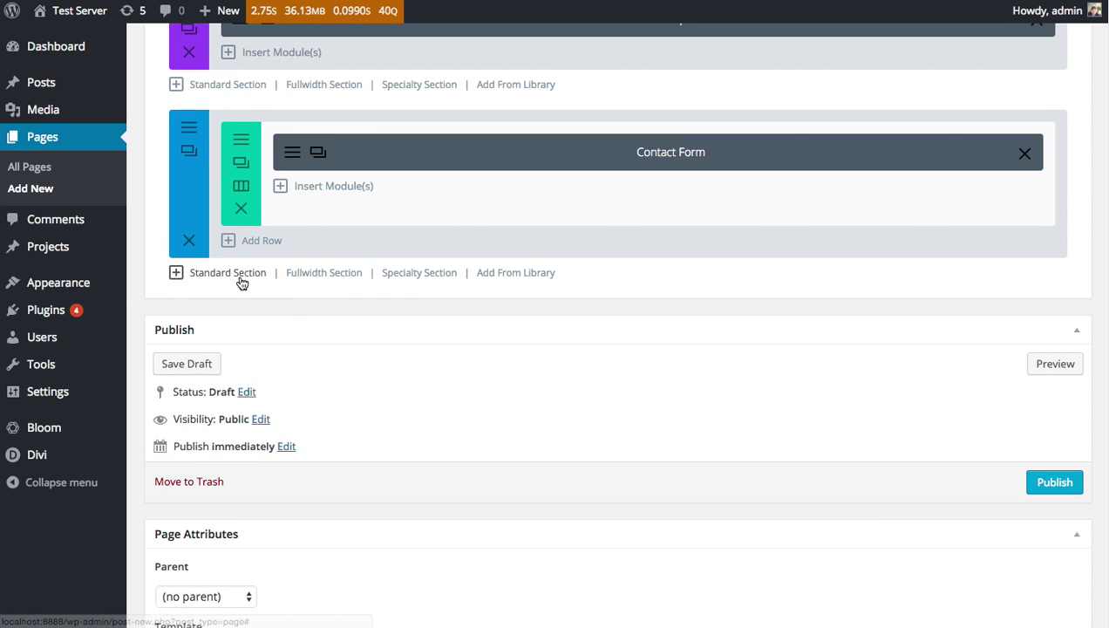
click(520, 275)
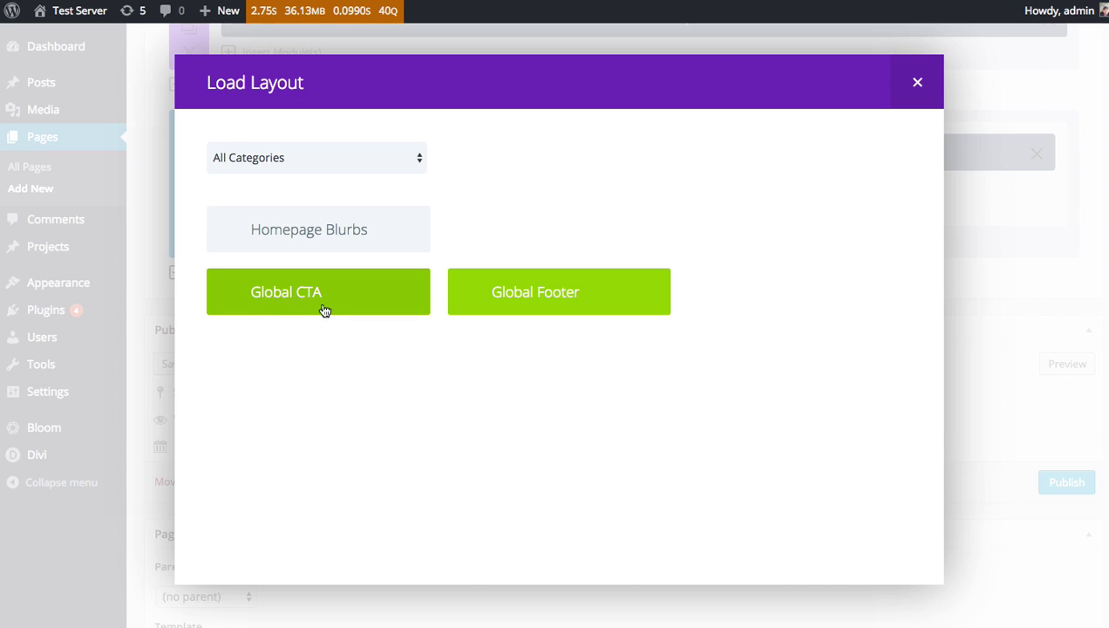
click(275, 296)
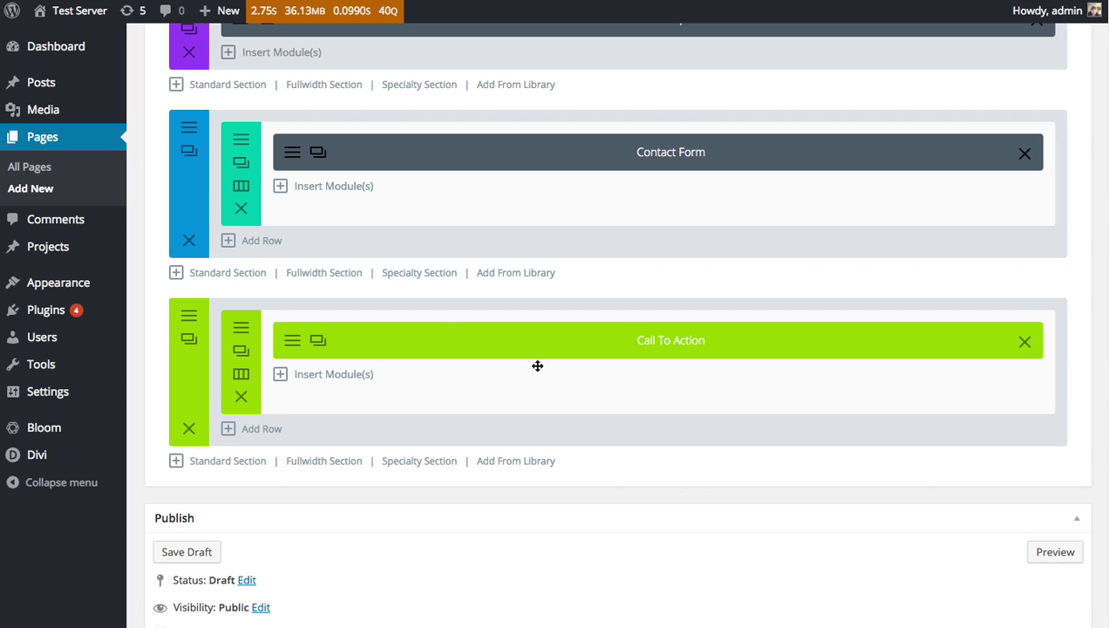
scroll(918, 502, down, 5)
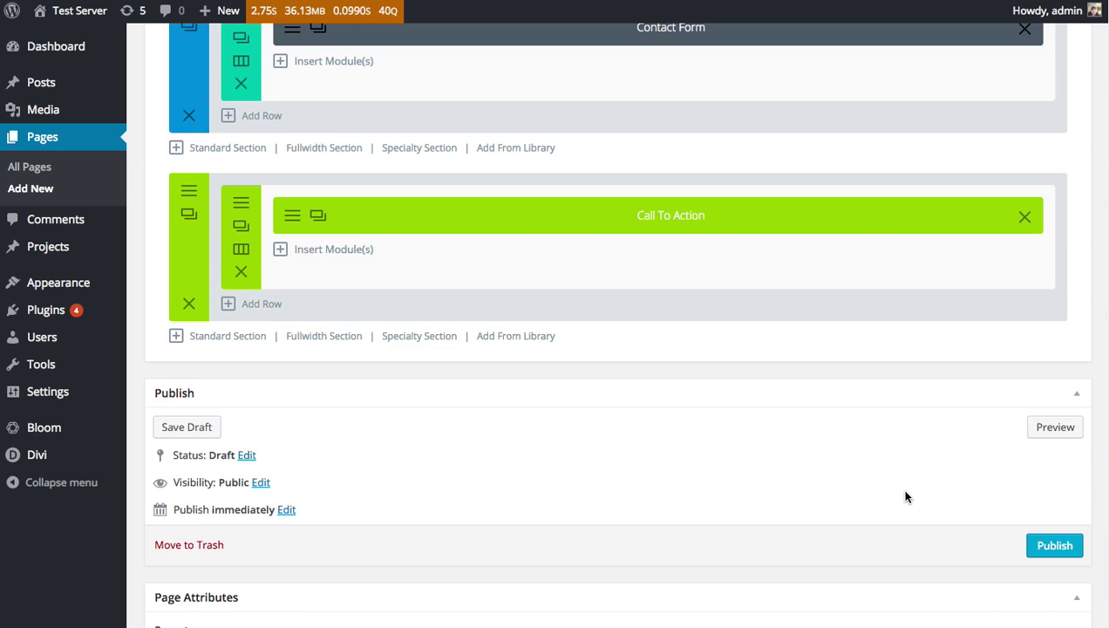
Step: Publish Test Page Two and review the global Call To Action section in the builder layouts of both pages
click(1050, 412)
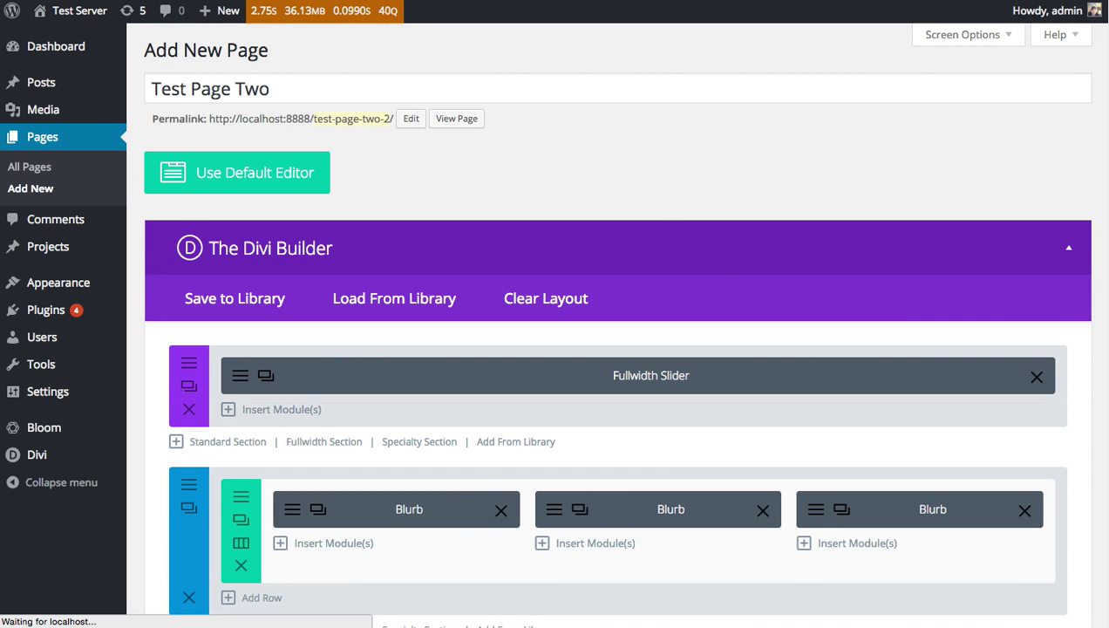
scroll(745, 181, down, 10)
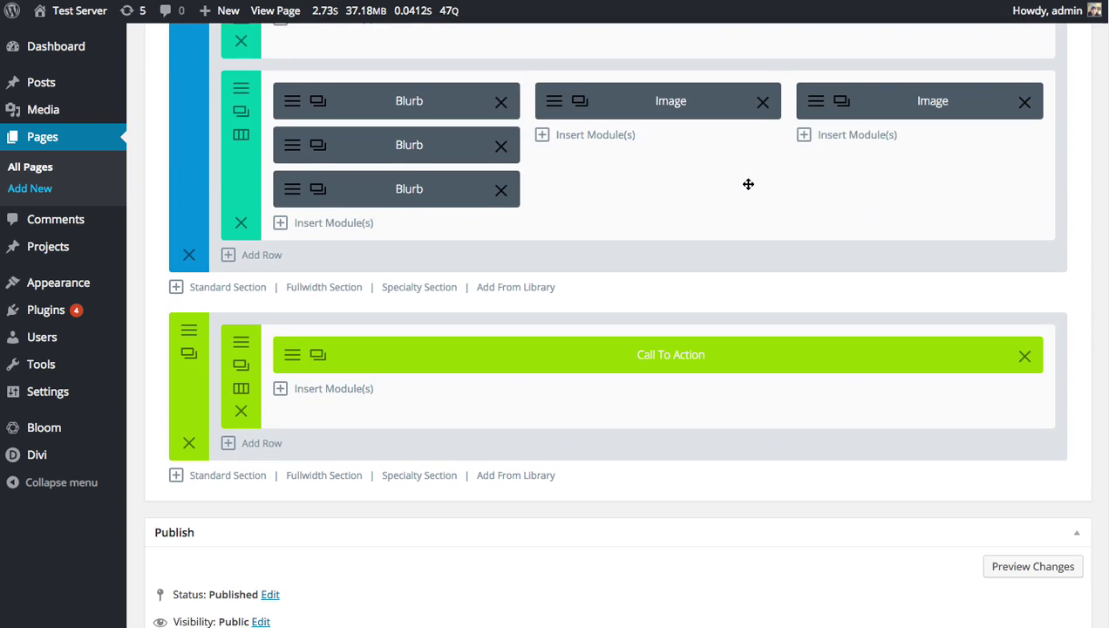
scroll(328, 324, down, 5)
scroll(376, 349, up, 4)
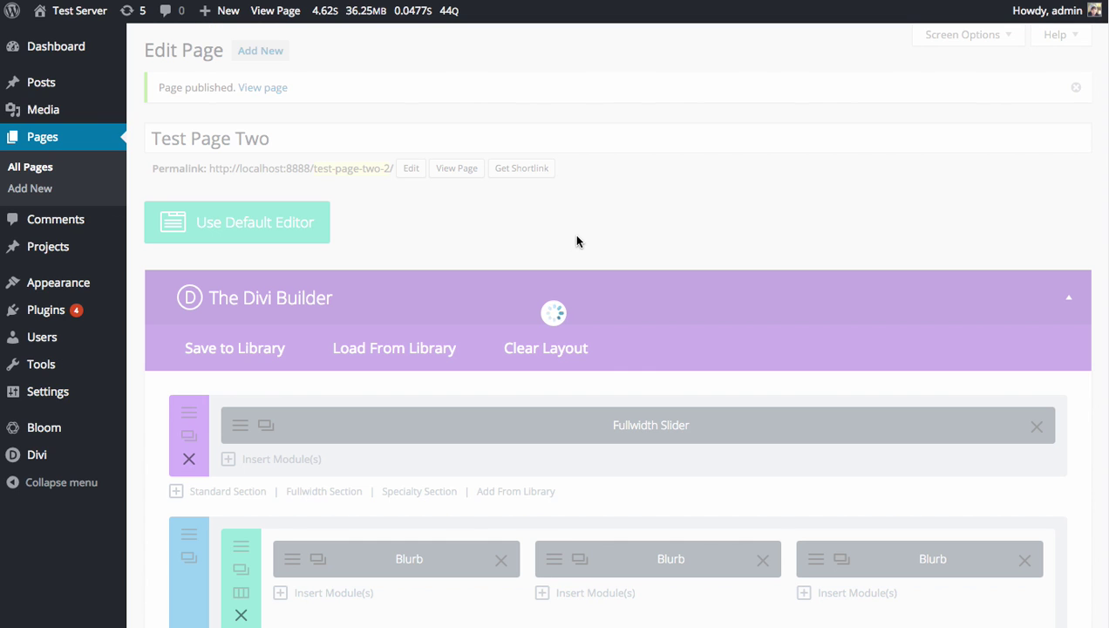
scroll(796, 304, down, 12)
scroll(806, 307, up, 3)
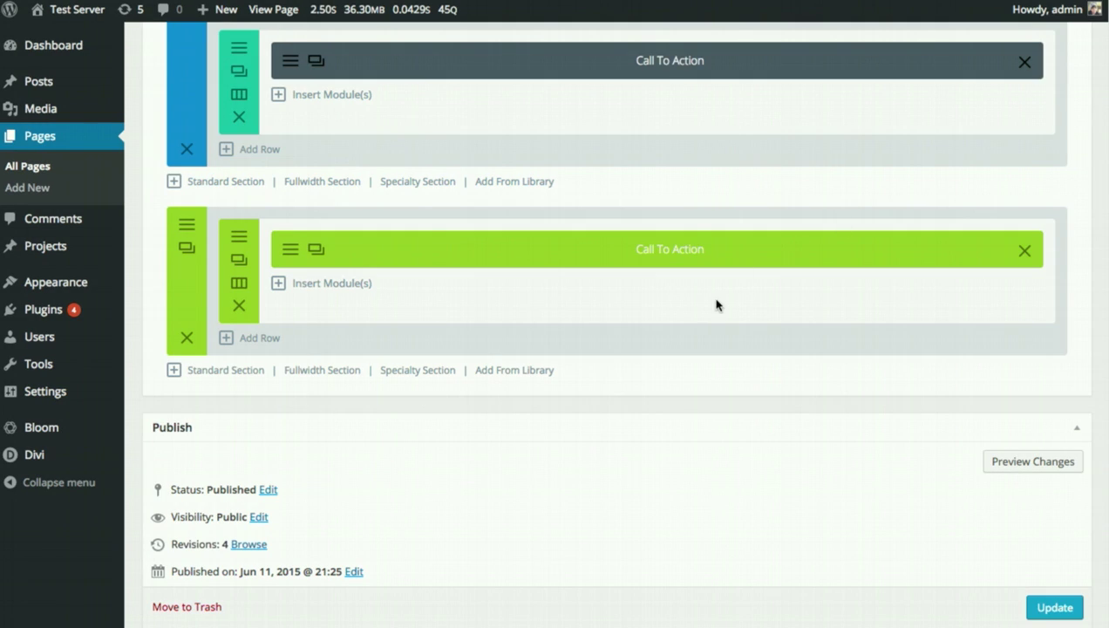
scroll(716, 305, up, 10)
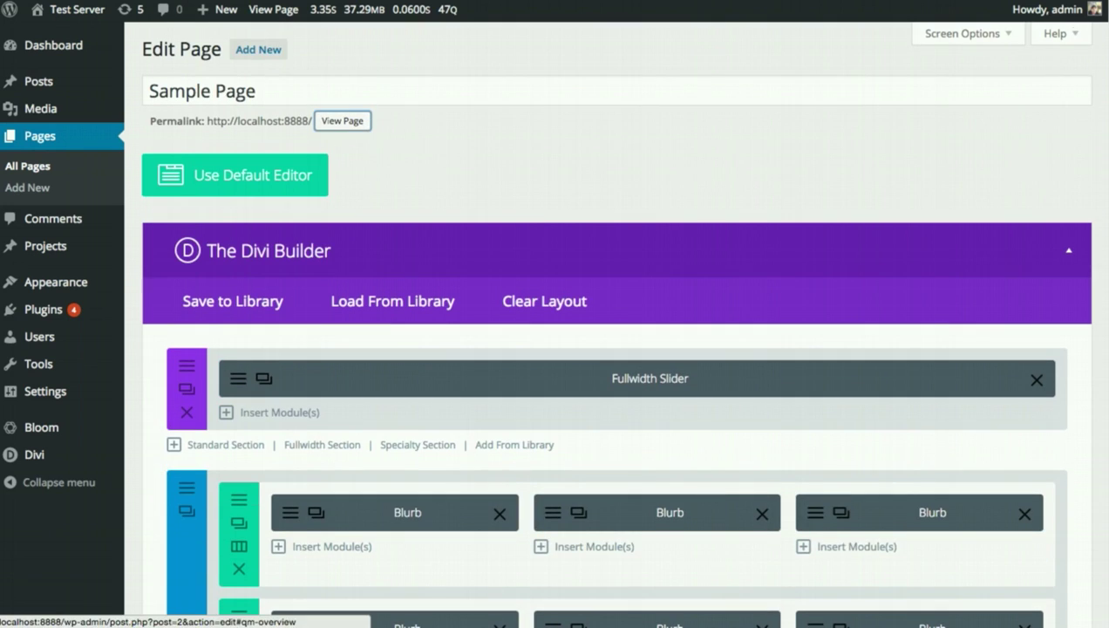
Step: View the live versions of Sample Page and Test Page Two down to their call-to-action sections
click(341, 120)
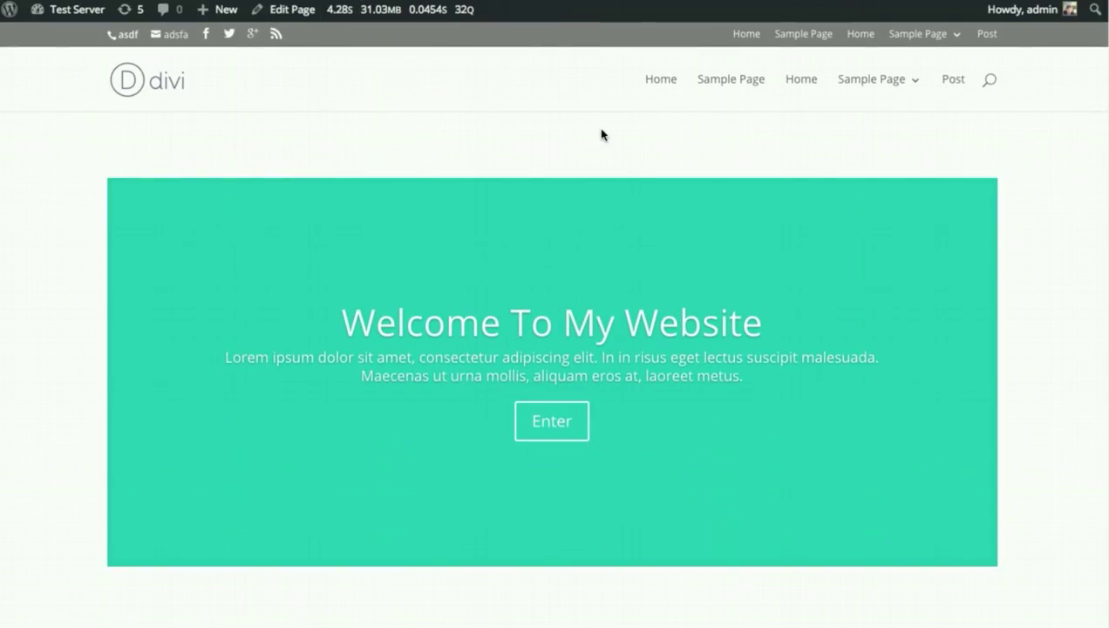
scroll(978, 196, down, 10)
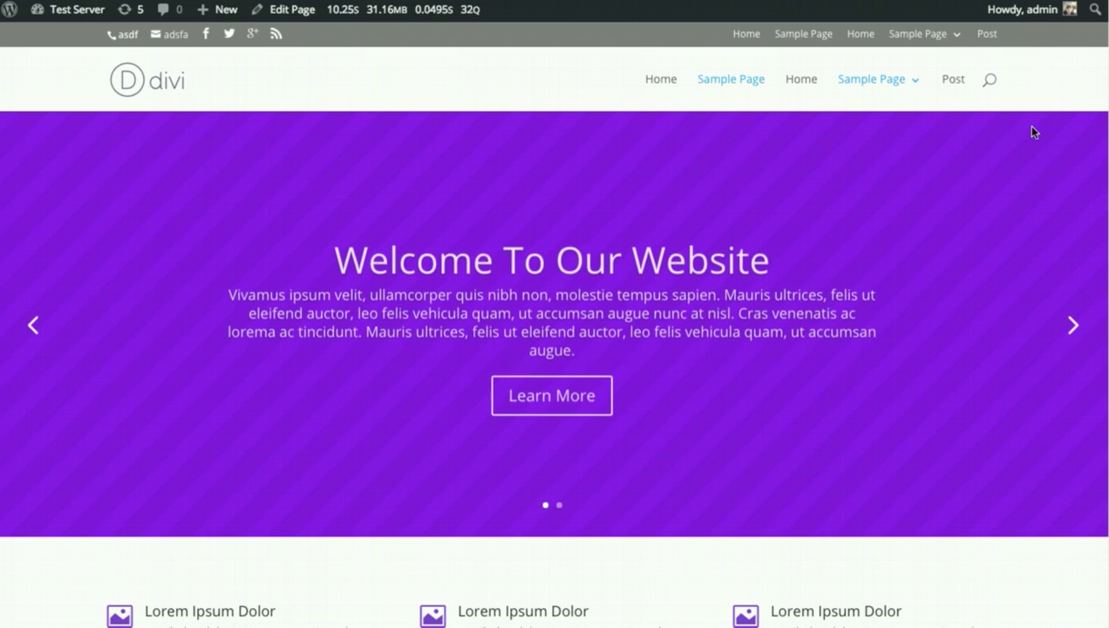
scroll(1096, 512, down, 15)
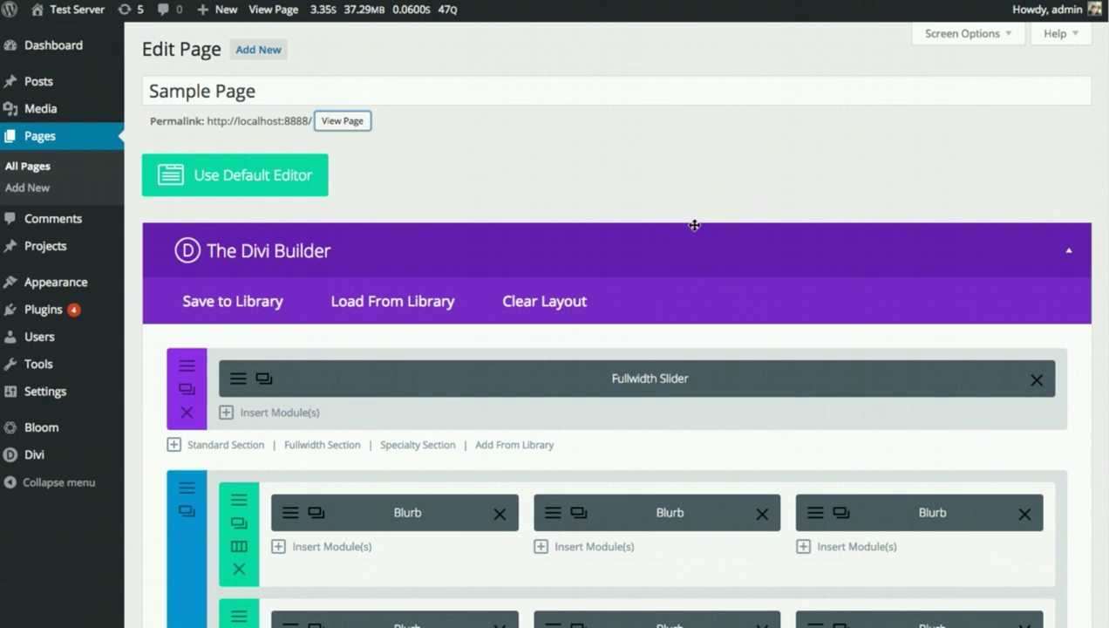
Step: Change the Sample Page's global Call To Action heading to "Look No Further. Signup Today For 20% Off" and save the module
scroll(698, 223, down, 20)
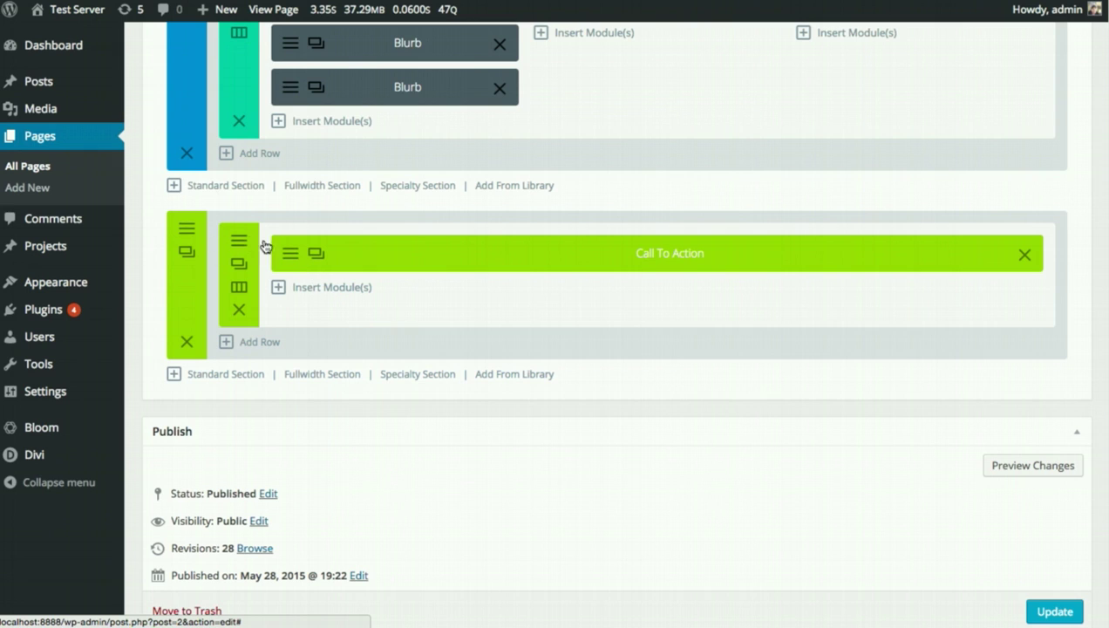
click(289, 255)
scroll(879, 348, down, 2)
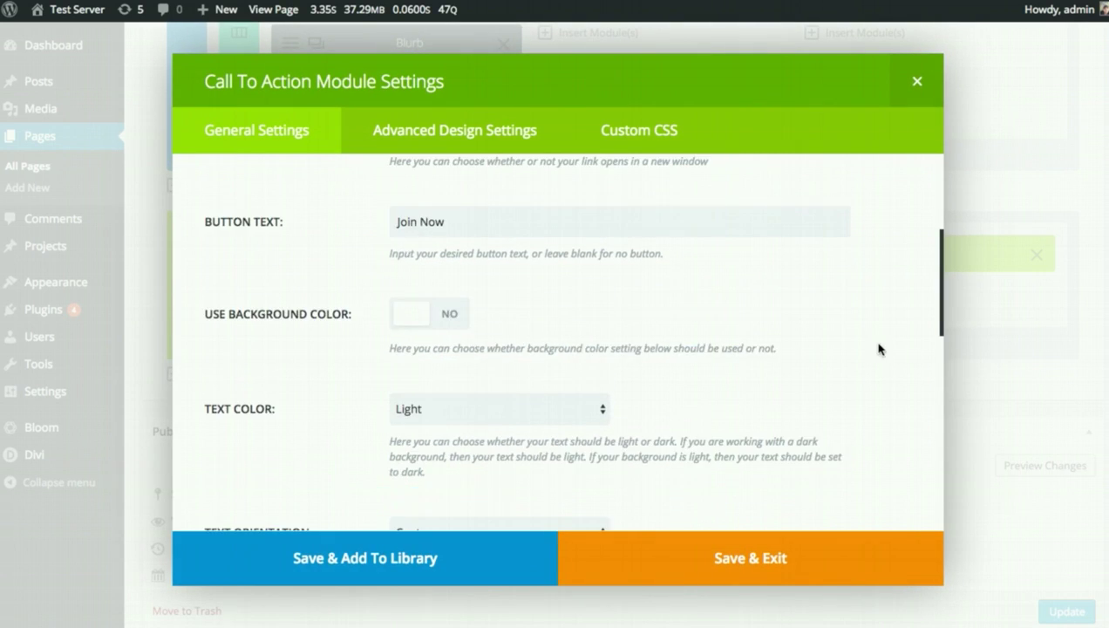
scroll(879, 349, down, 5)
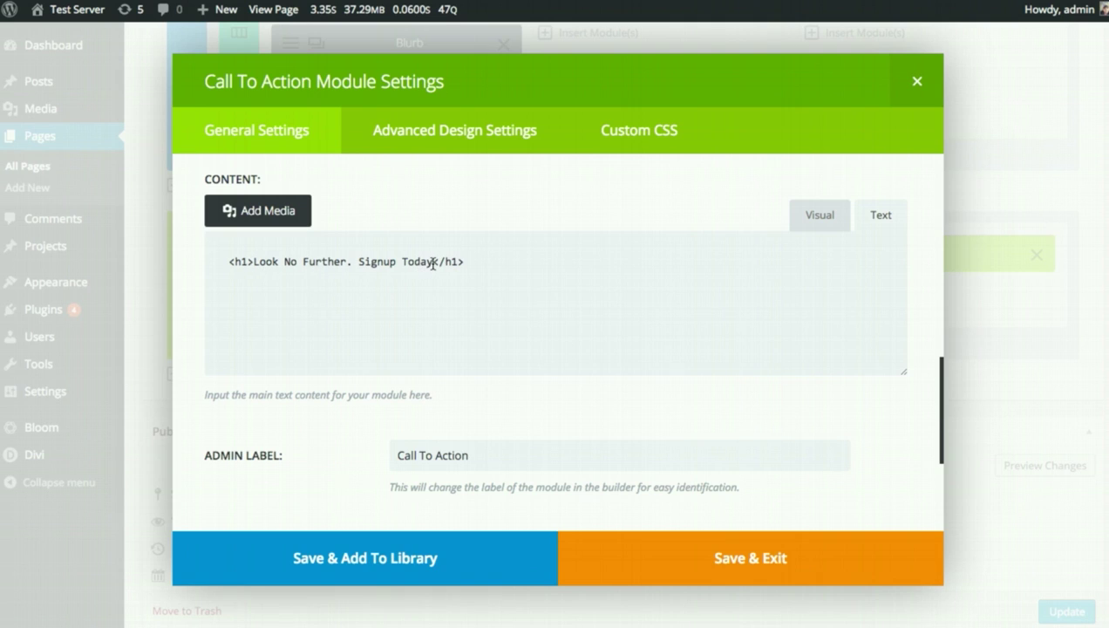
drag(432, 263, 361, 265)
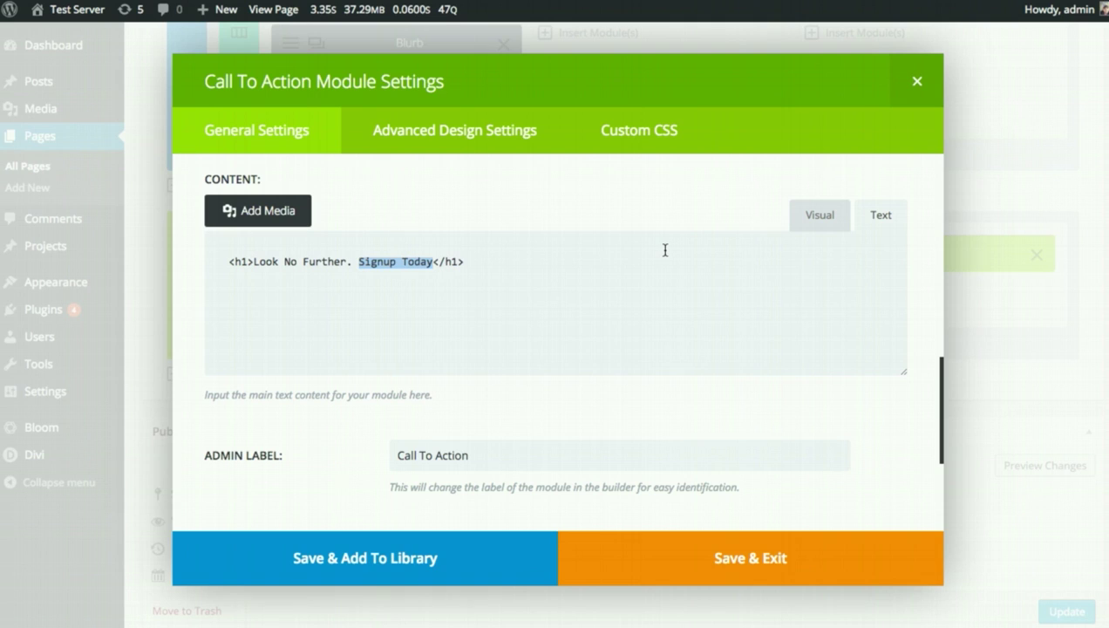
key(Right)
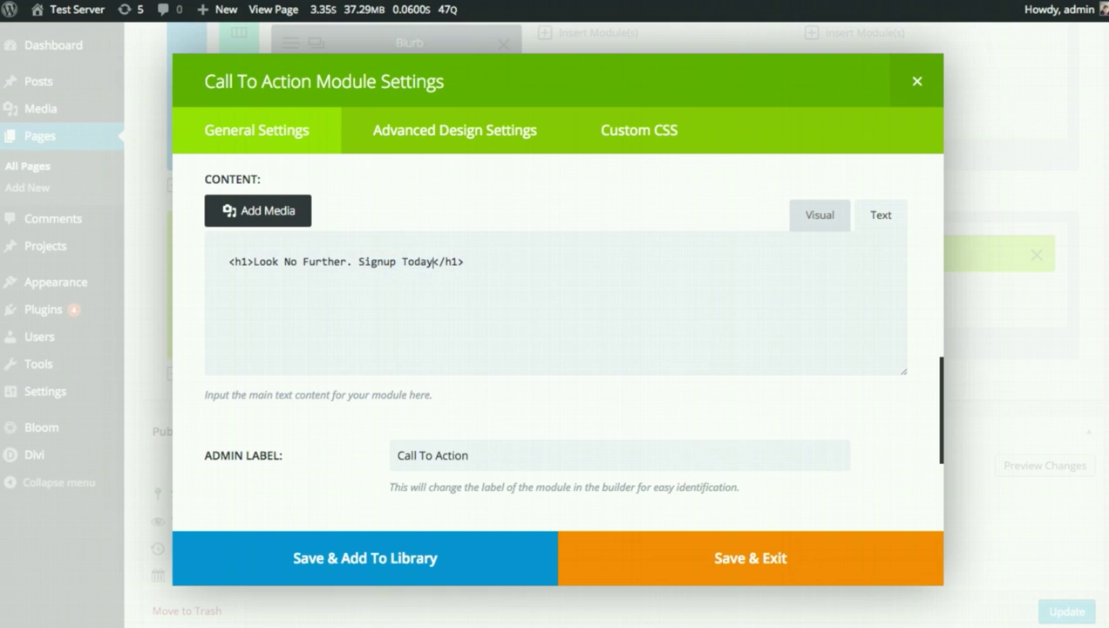
text(For 20% Off)
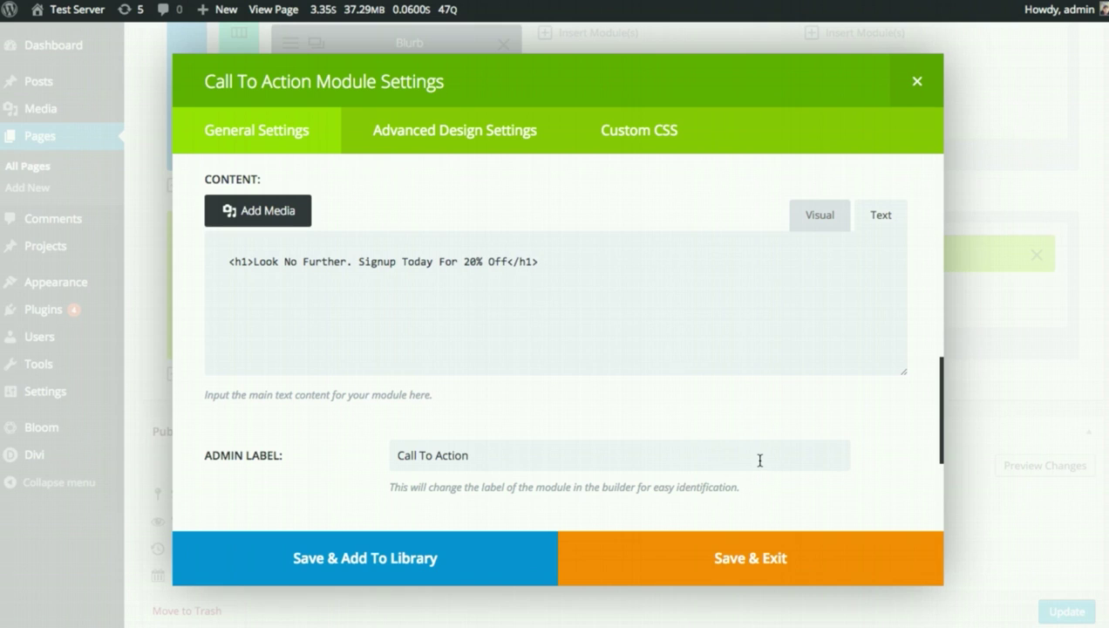
click(768, 566)
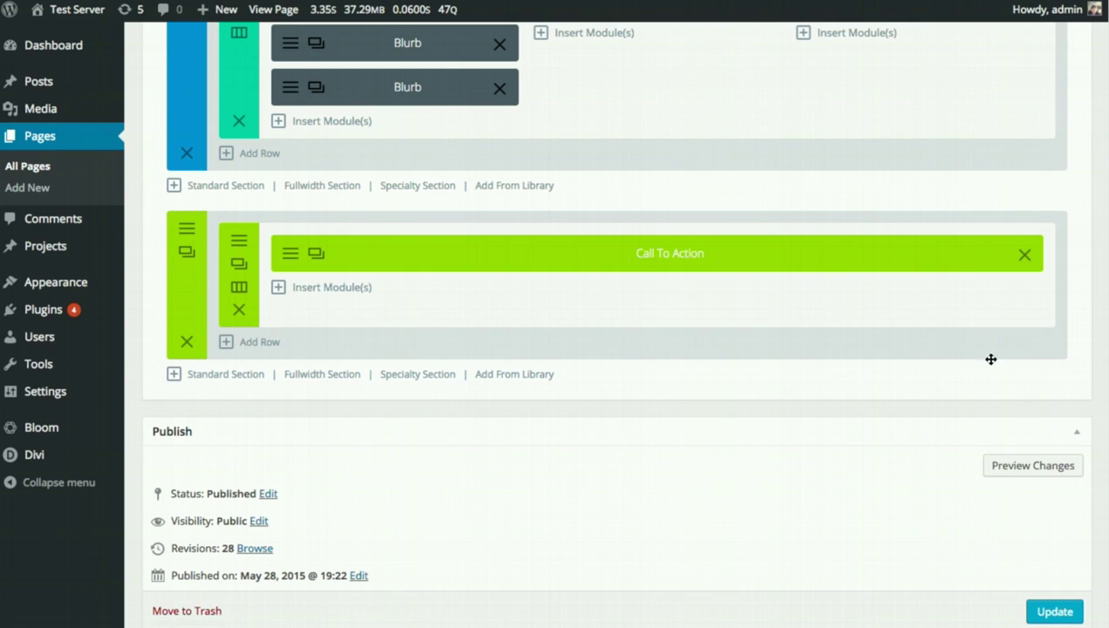
Step: Update the Sample Page and reload both live pages to check the call-to-action heading
click(1048, 610)
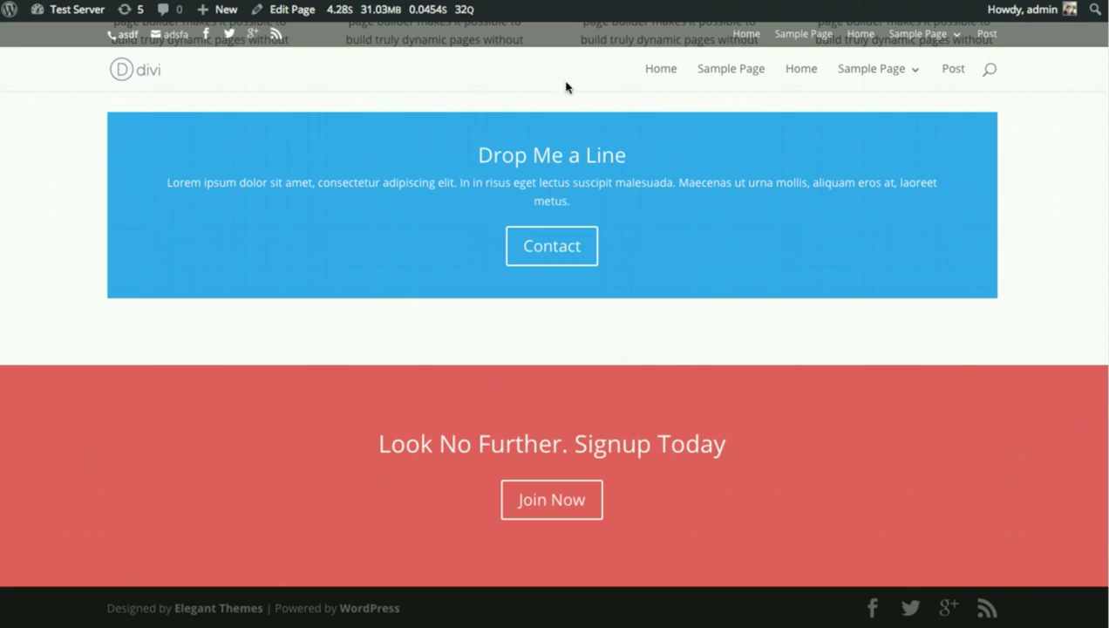
key(super+r)
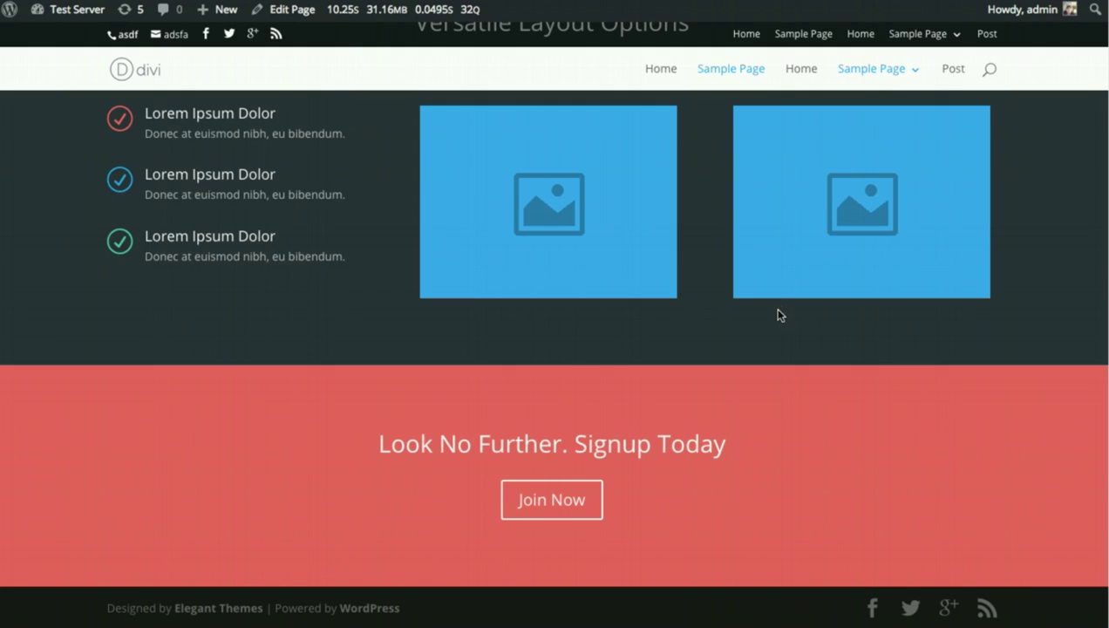
key(super+r)
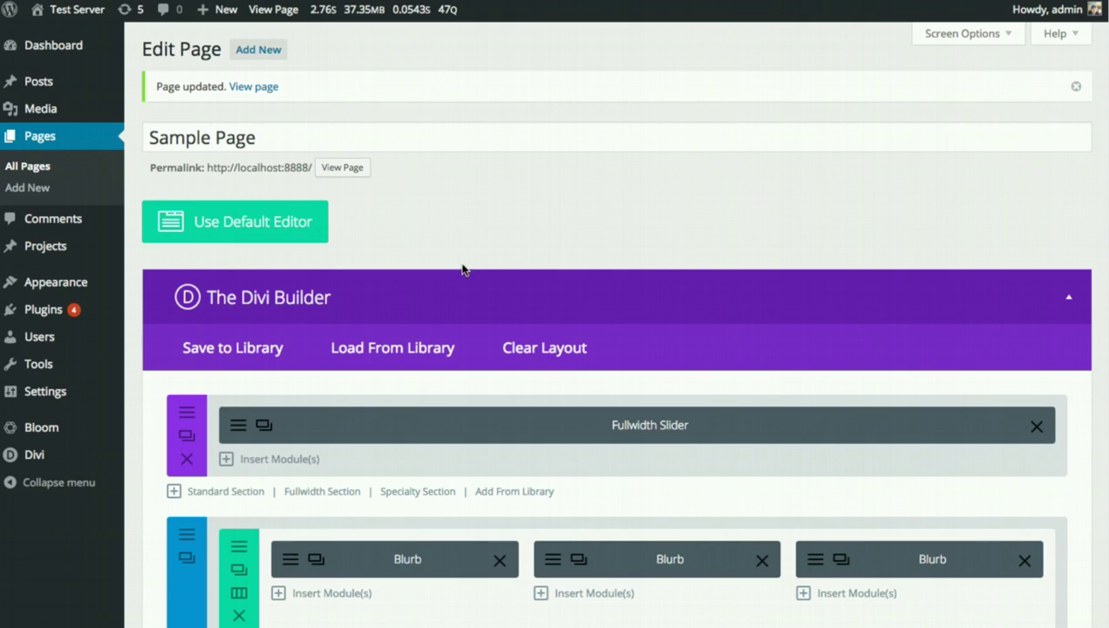
Step: Set the background color of the Sample Page's global Call To Action section to purple and save the section settings
scroll(467, 268, down, 10)
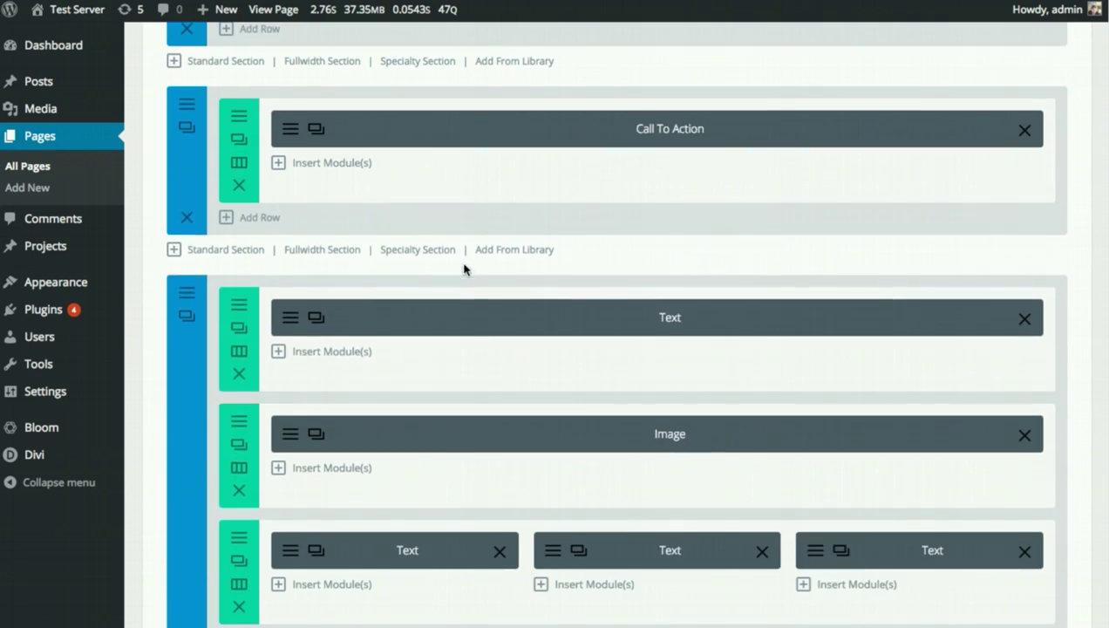
scroll(478, 261, down, 8)
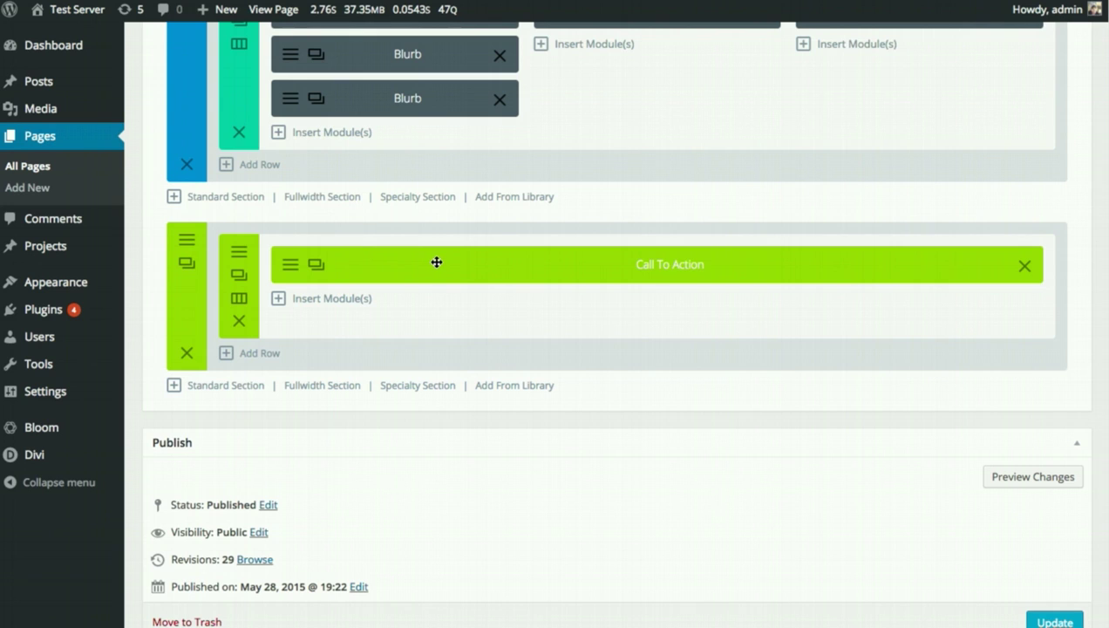
click(185, 248)
click(596, 429)
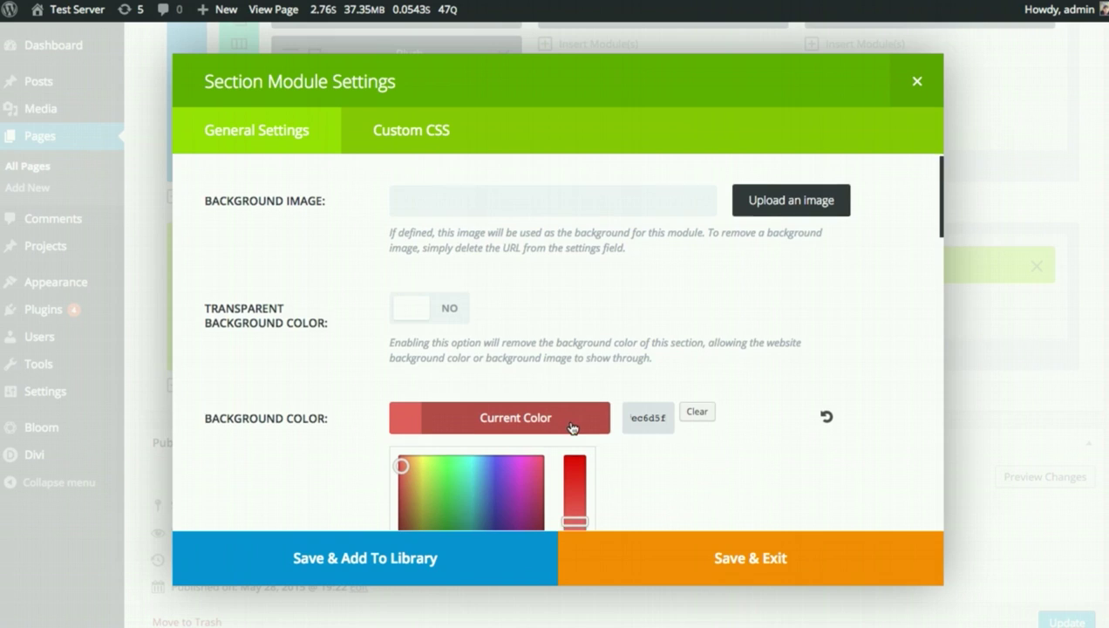
scroll(572, 427, down, 2)
click(541, 501)
click(512, 312)
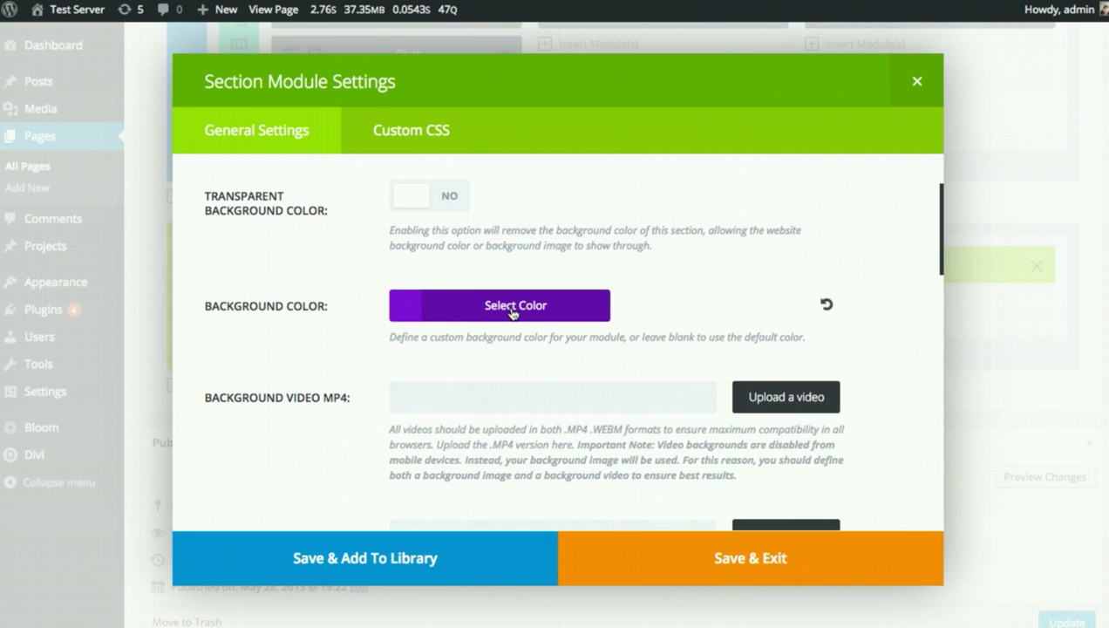
click(741, 556)
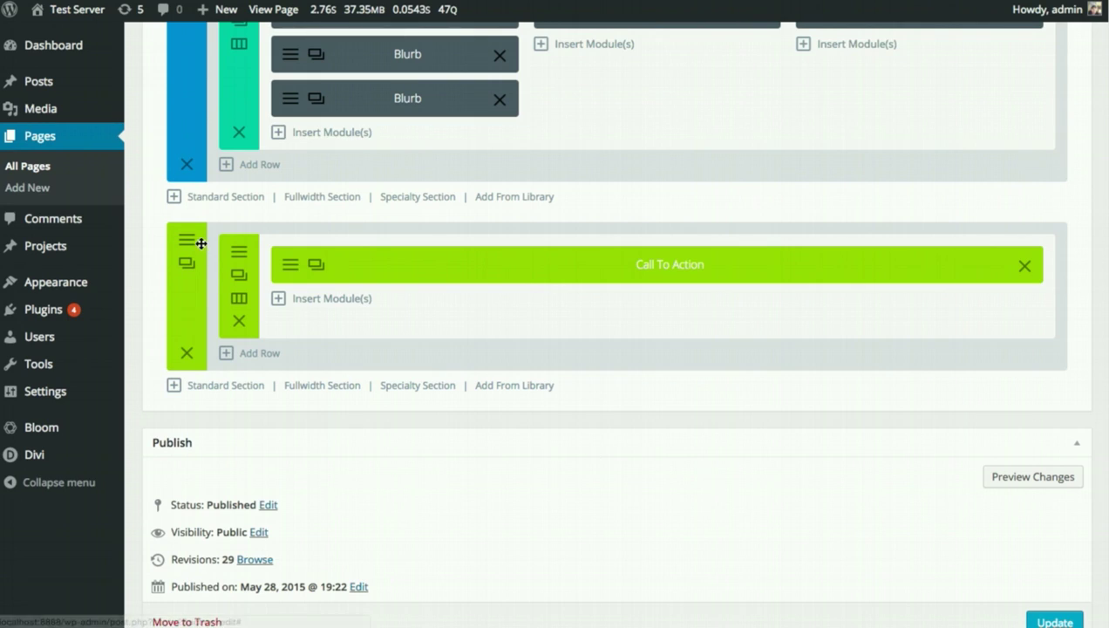
Step: Update the Sample Page and reload the live pages to check the call-to-action section's background color
scroll(903, 457, down, 2)
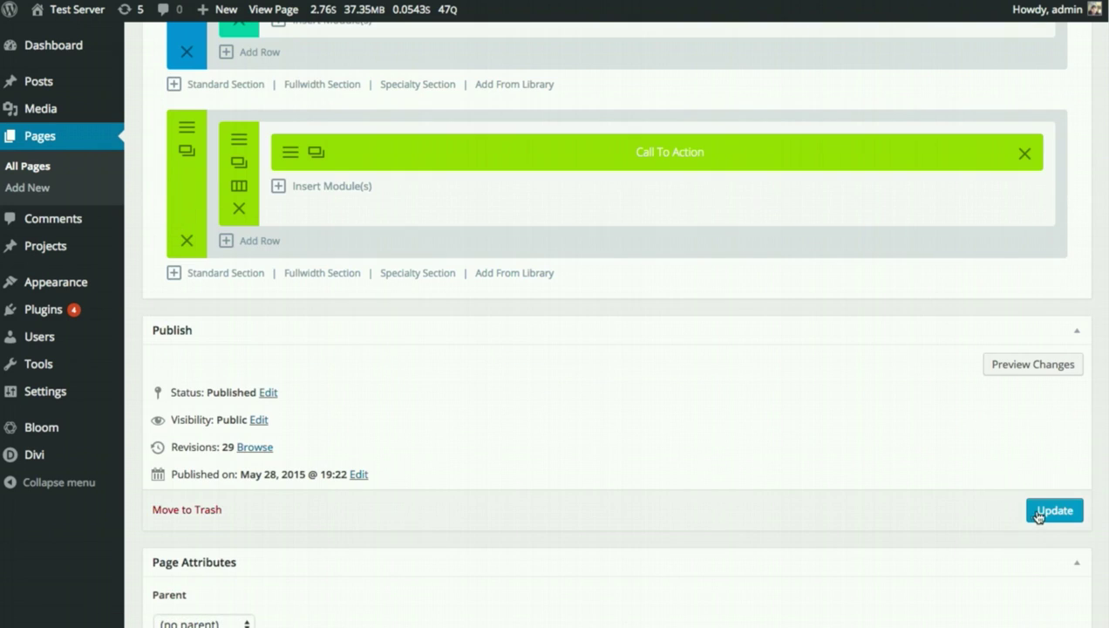
click(1038, 514)
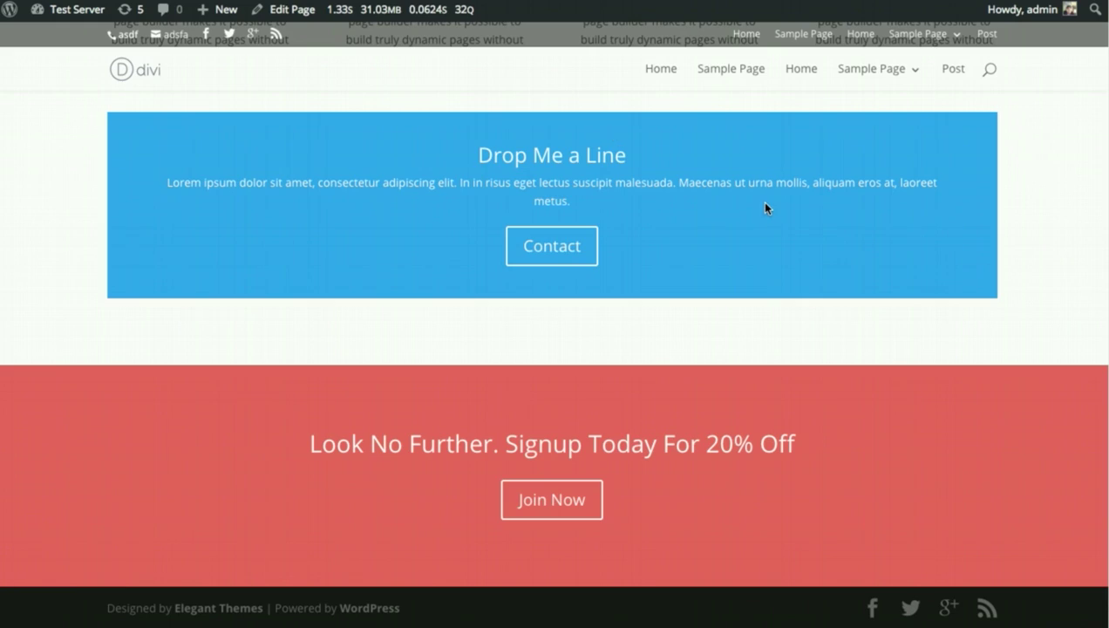
click(627, 38)
key(F5)
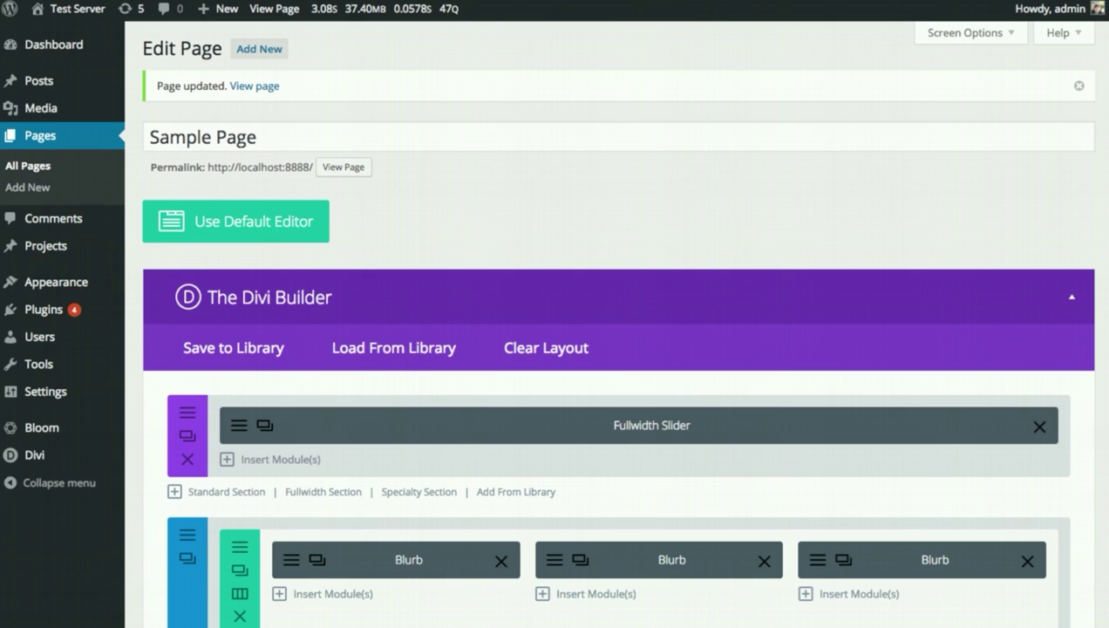
Step: Inspect the general settings of the Sample Page's first Blurb module and close them without saving
scroll(767, 199, down, 2)
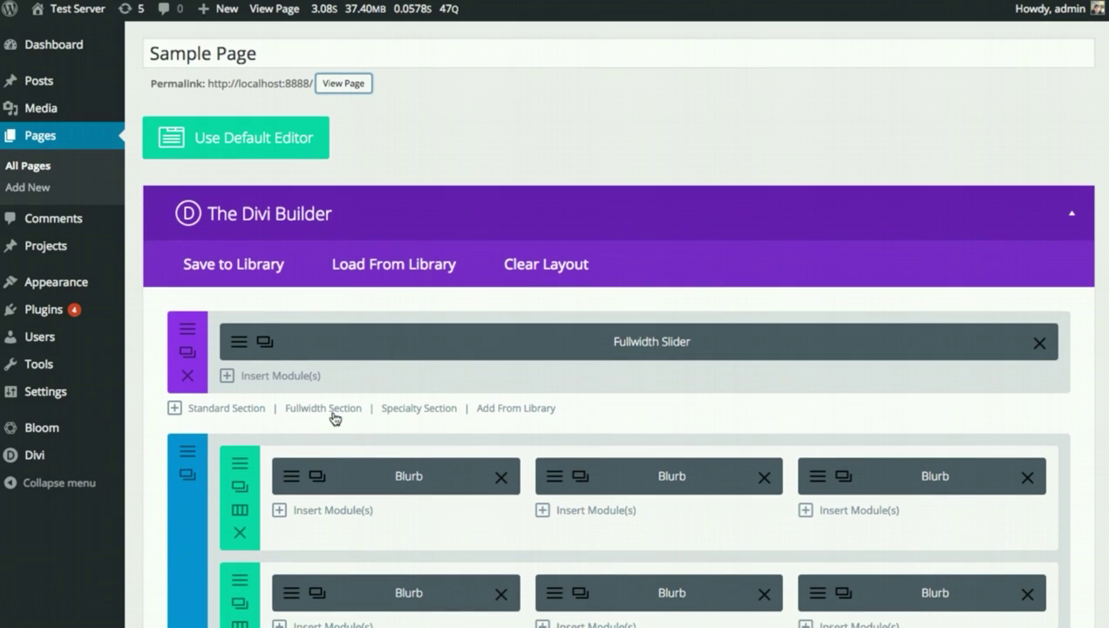
click(294, 482)
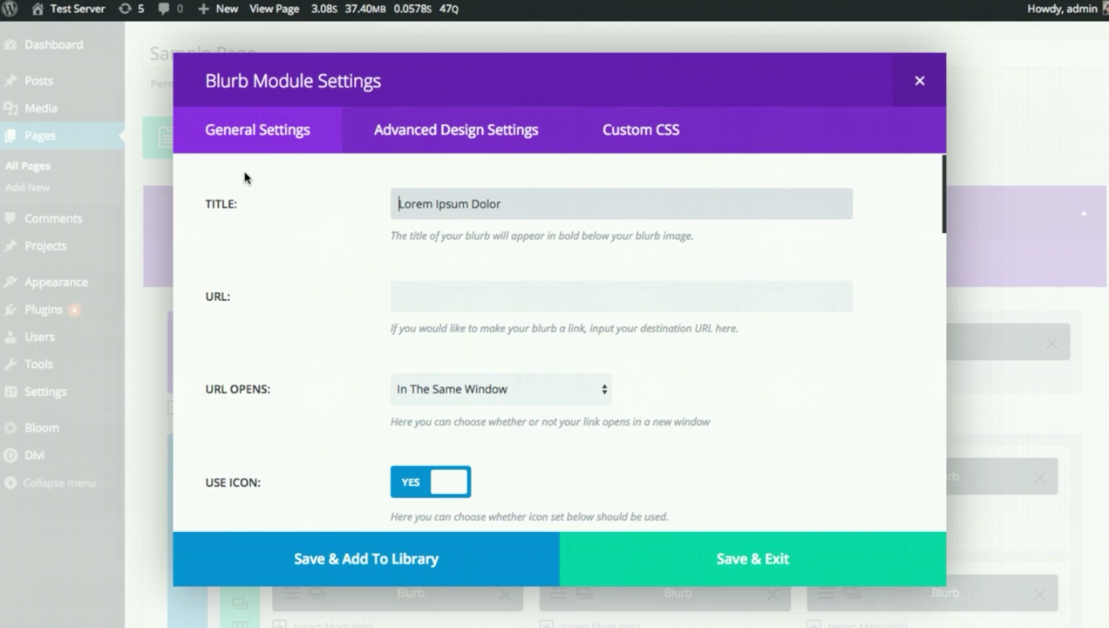
click(915, 82)
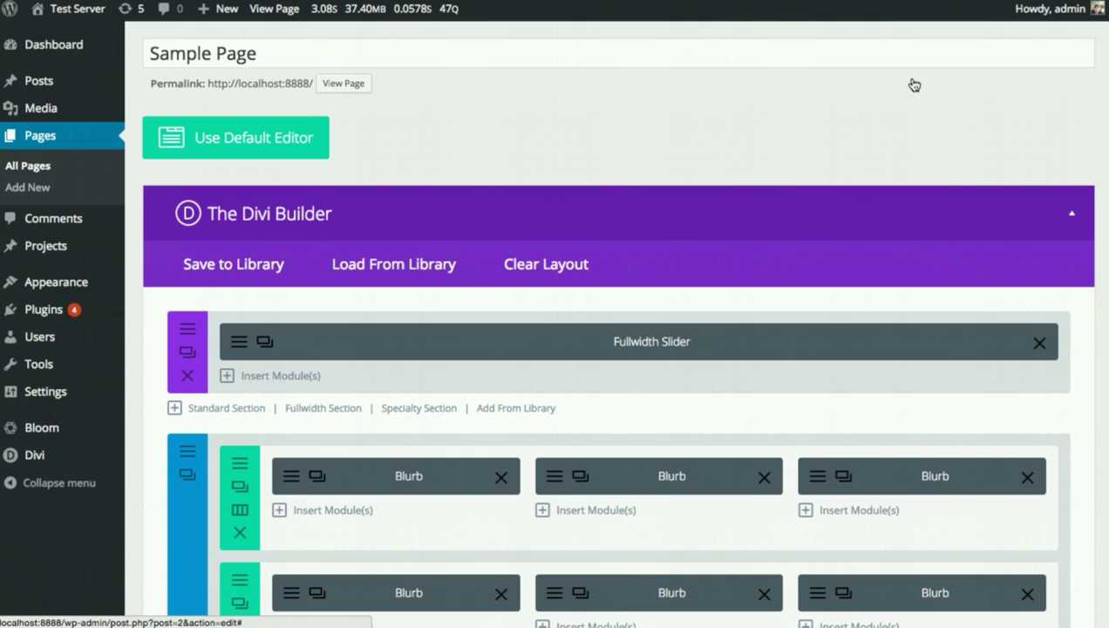